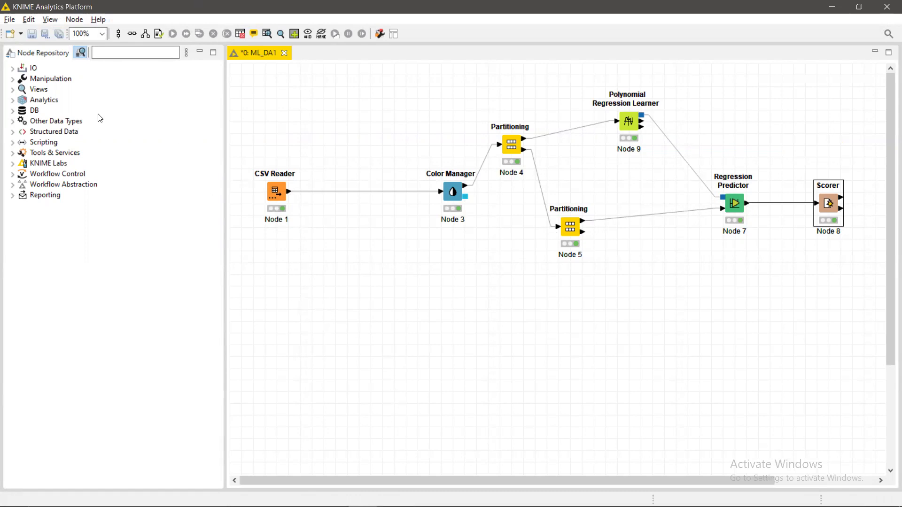
Expand the Analytics category in the node repository, including its Mining, Statistics and Distance Calculation groups.
click(12, 100)
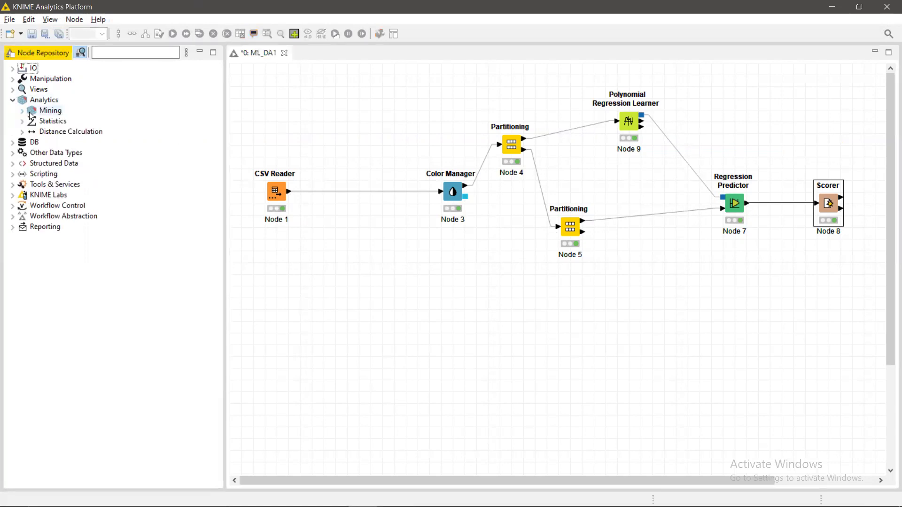
click(22, 111)
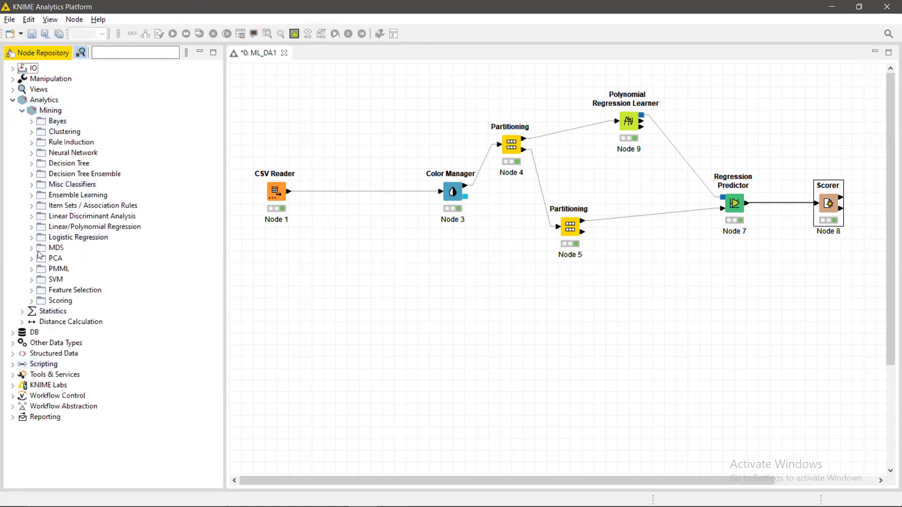
click(22, 311)
scroll(90, 412, down, 1)
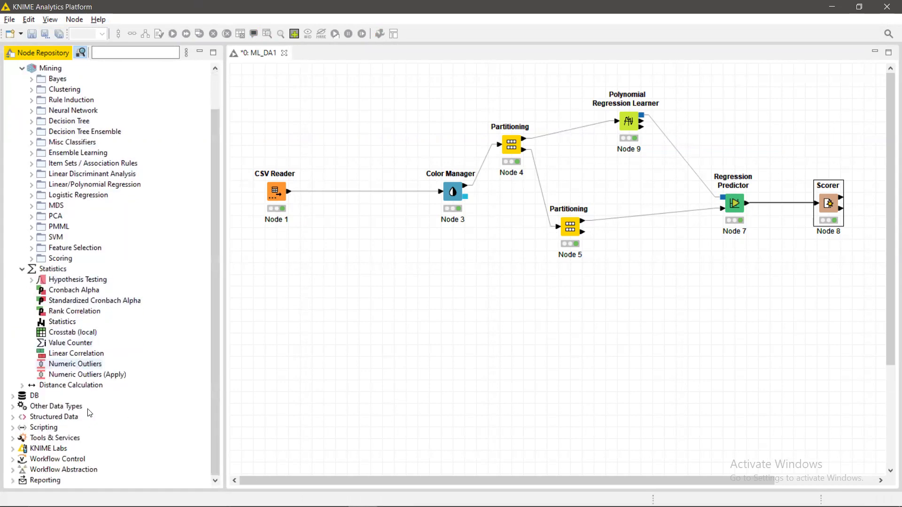
click(22, 388)
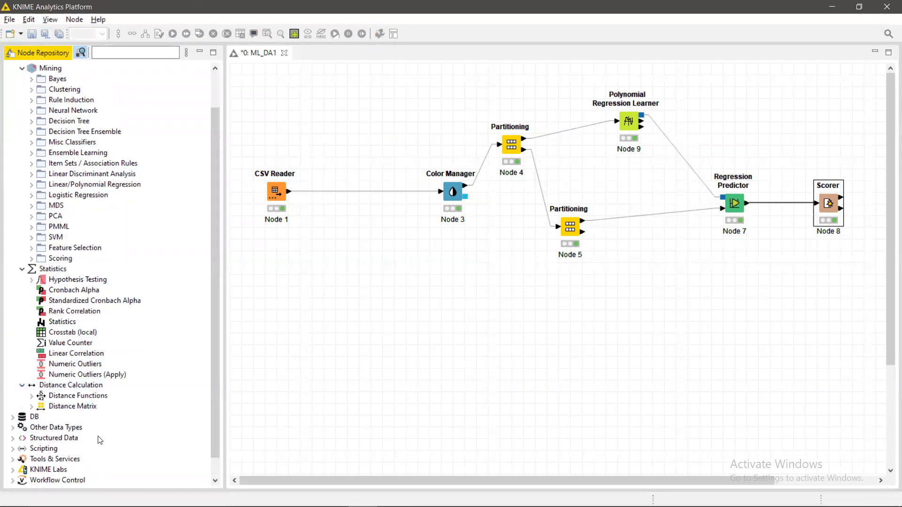
scroll(90, 376, up, 1)
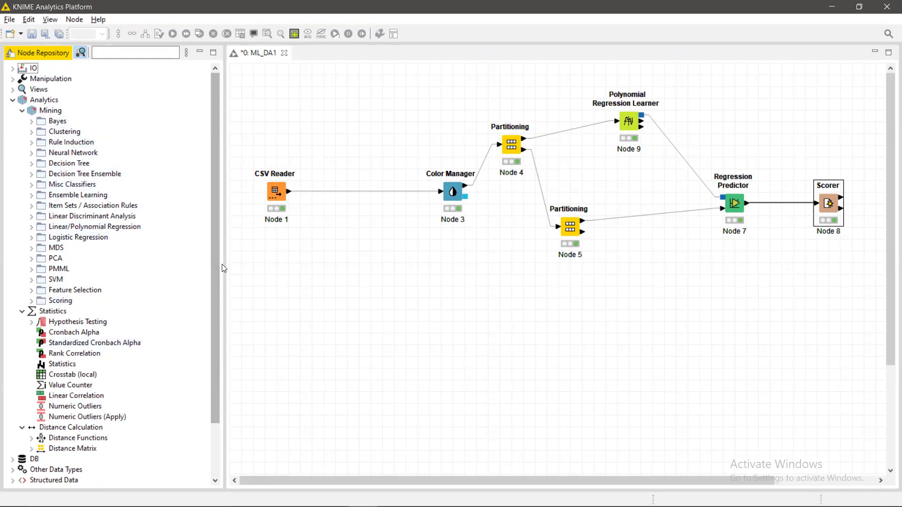
Switch to the browser's Machine Learning Mastery page of standard datasets and find the Banknote Dataset section.
mouse_move(245, 503)
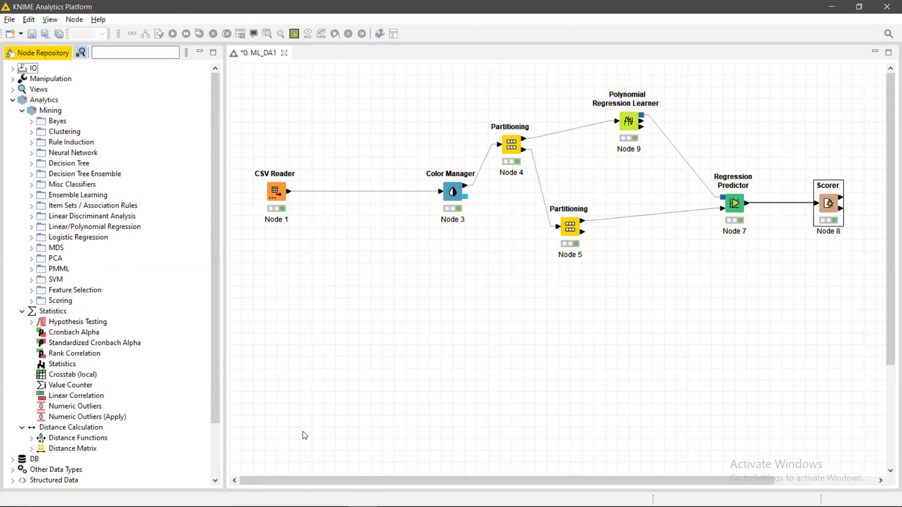
key(alt+Tab)
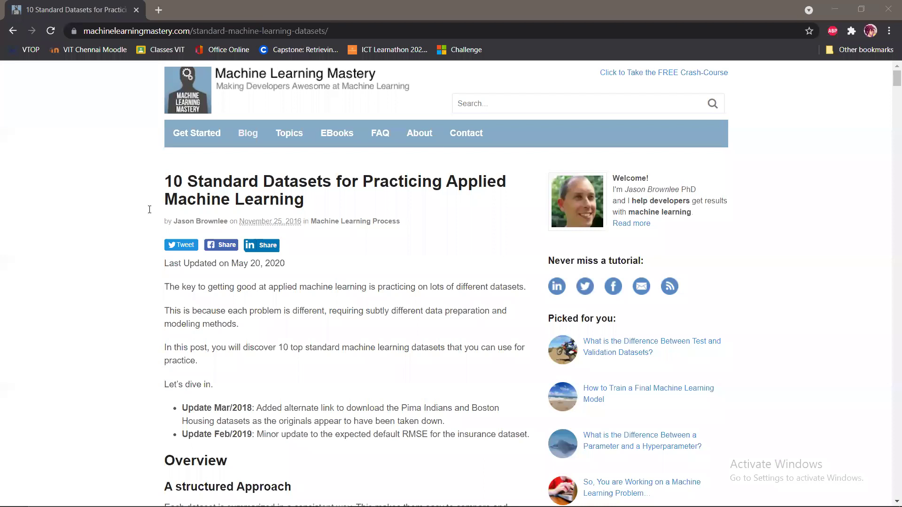
scroll(222, 358, down, 20)
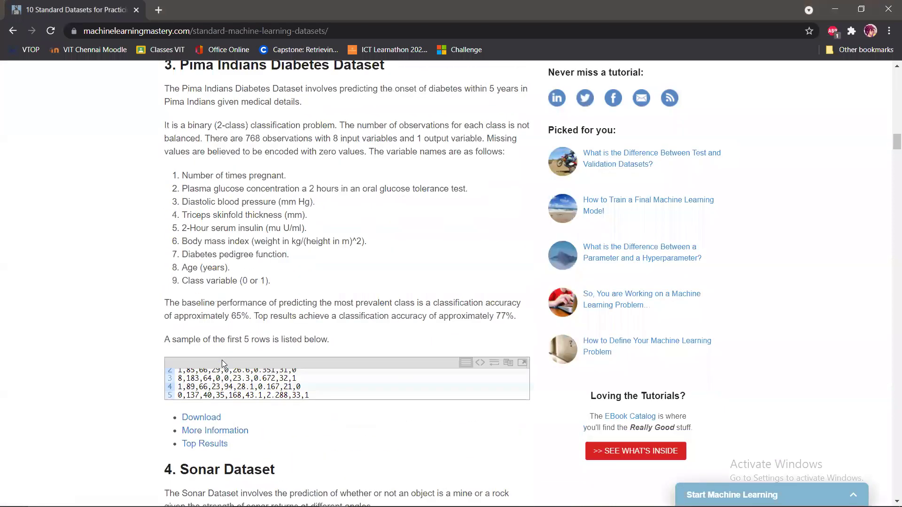
scroll(221, 358, down, 2)
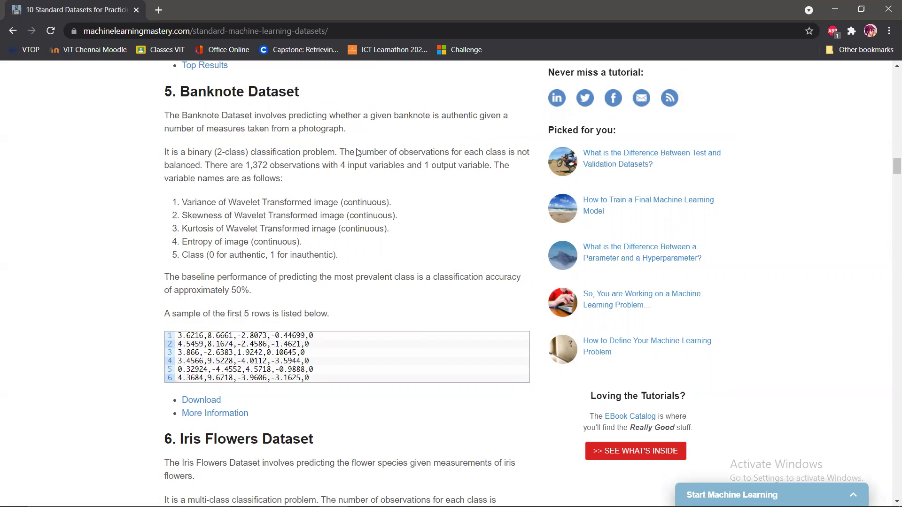
Examine the Banknote Dataset's problem type, input and output variables and class meanings, and close the browser.
drag(174, 150, 298, 152)
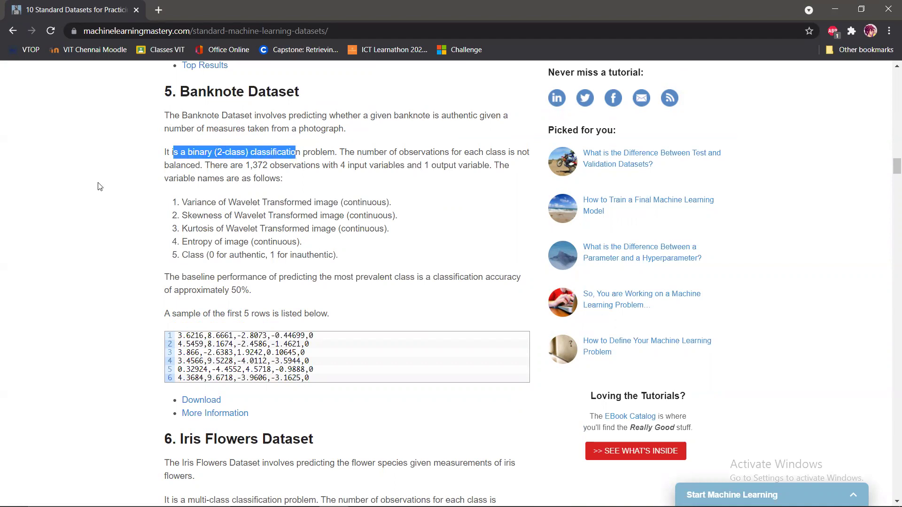
click(97, 185)
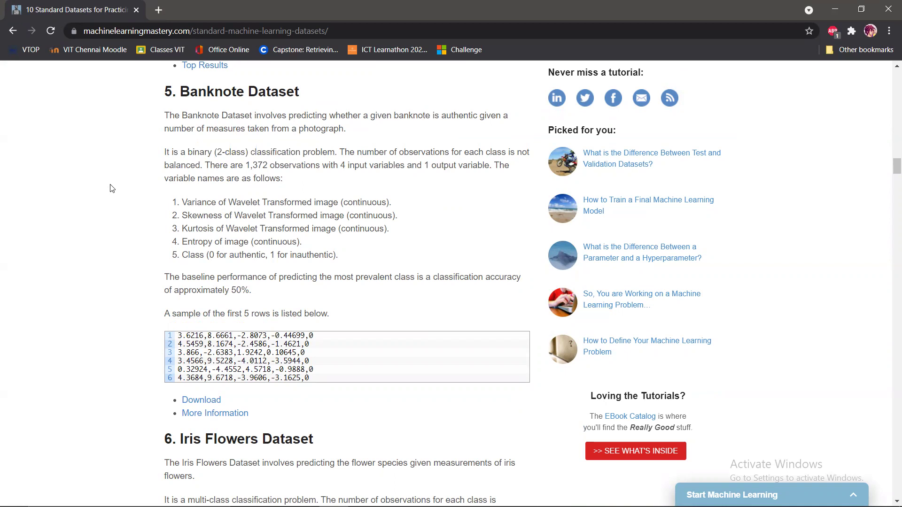
drag(245, 165, 497, 166)
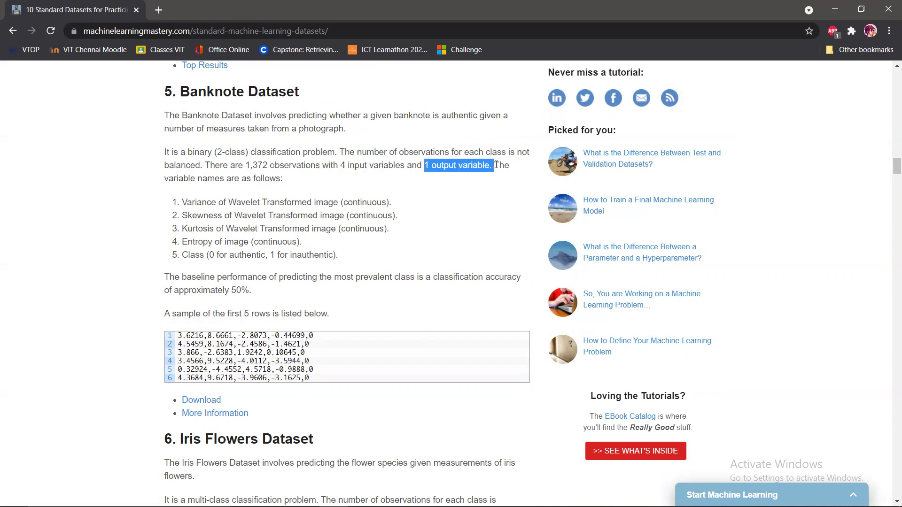
drag(161, 202, 192, 212)
click(332, 259)
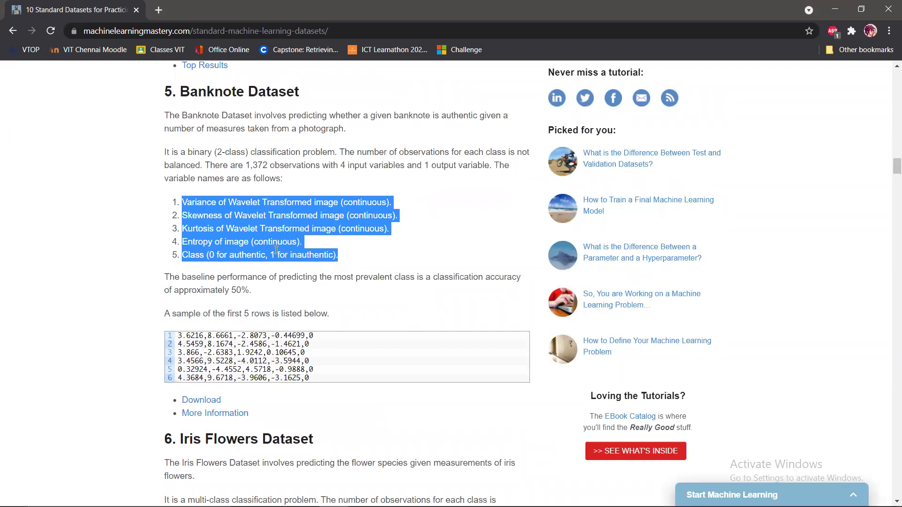
click(207, 258)
drag(214, 255, 350, 258)
click(211, 253)
click(301, 255)
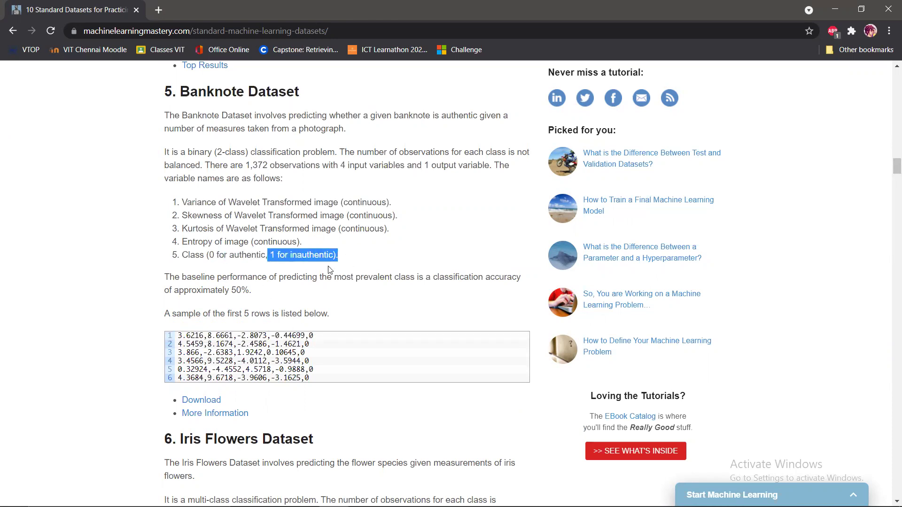
click(888, 6)
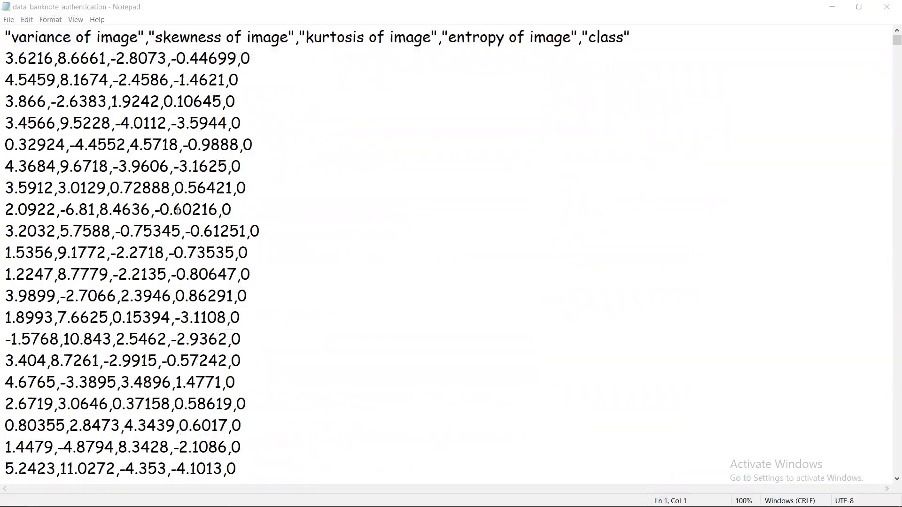
Look through the rows of the data_banknote_authentication file in Notepad and close it.
scroll(228, 277, down, 20)
scroll(229, 278, down, 15)
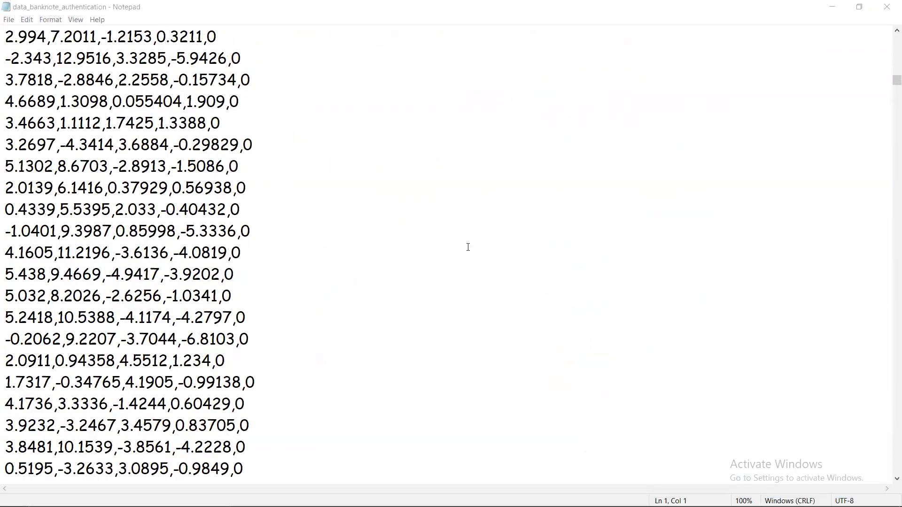
click(887, 7)
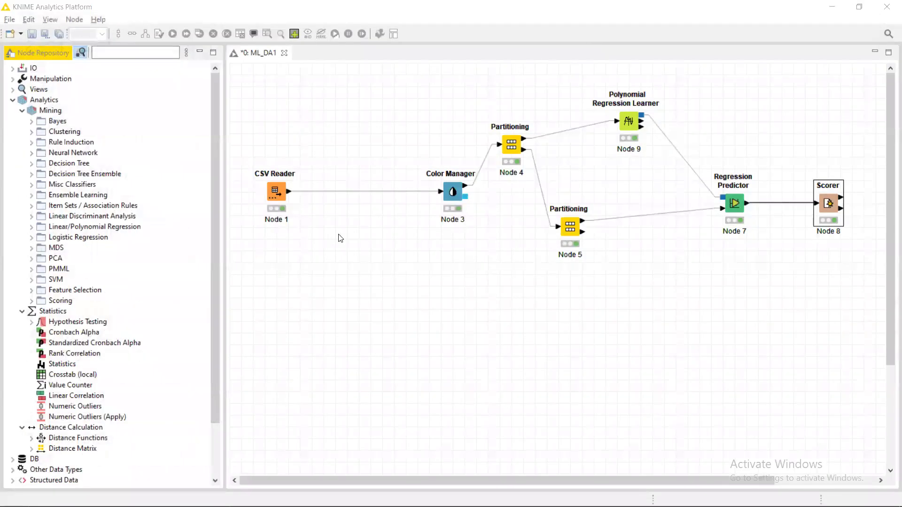
Review the CSV Reader node's file path, reader options and data preview, leaving its configuration without changes.
right_click(275, 196)
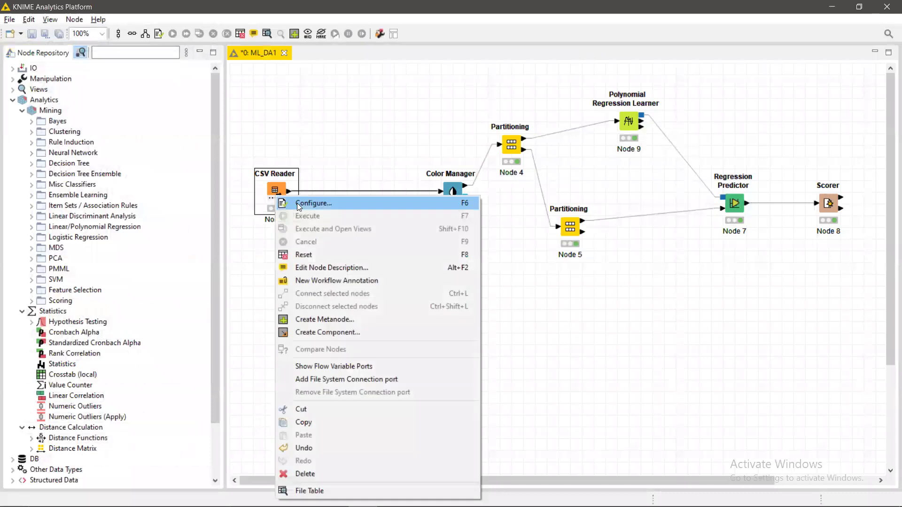
click(322, 202)
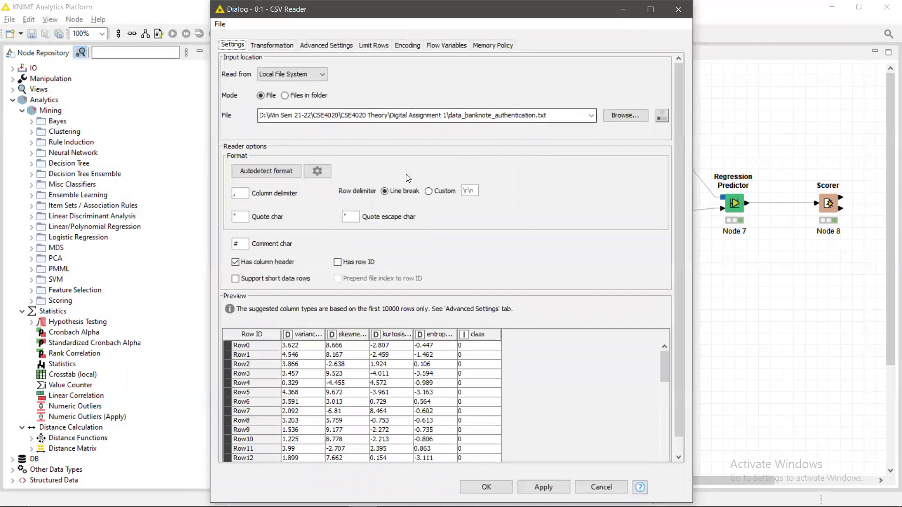
scroll(321, 303, down, 1)
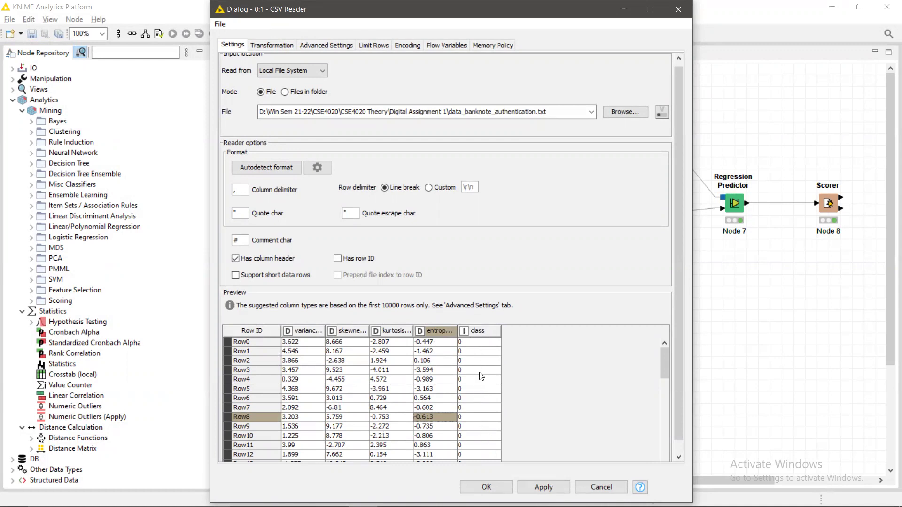
drag(663, 364, 661, 470)
scroll(628, 413, down, 15)
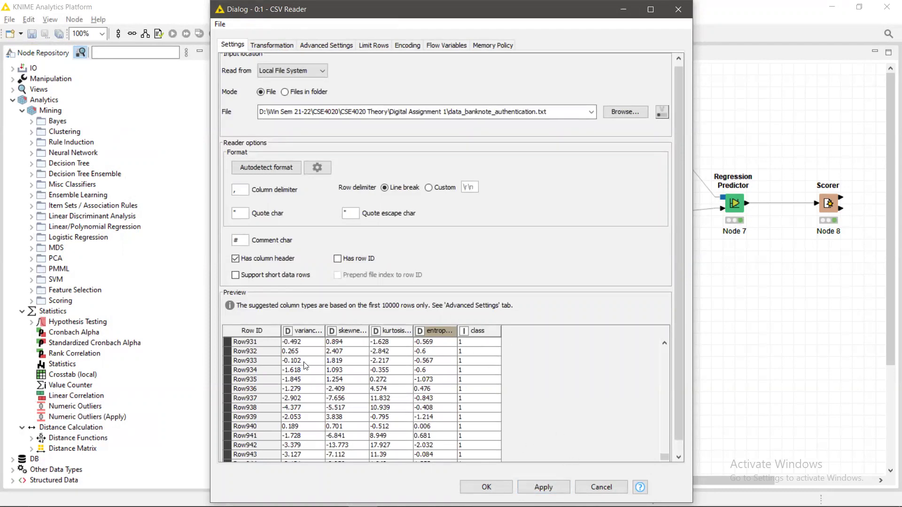
click(601, 486)
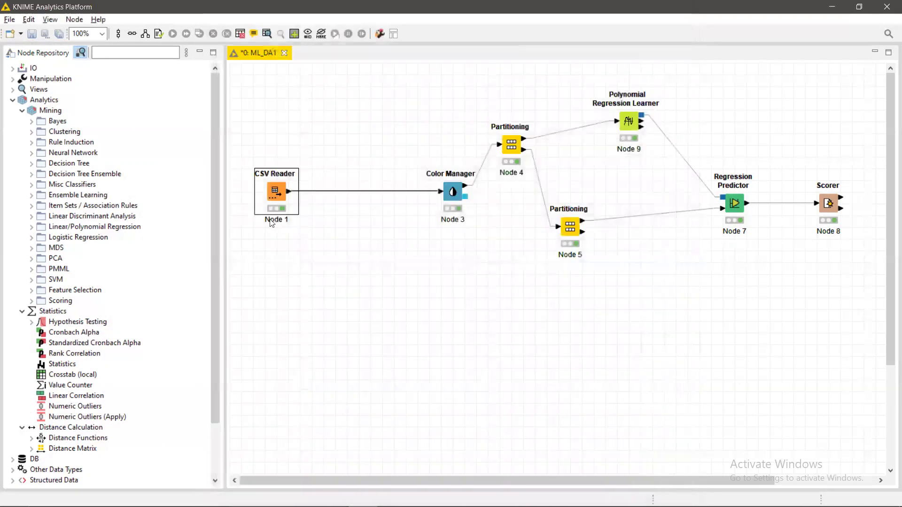
Inspect the CSV Reader's output File Table in a maximized window and close it.
right_click(266, 189)
click(296, 486)
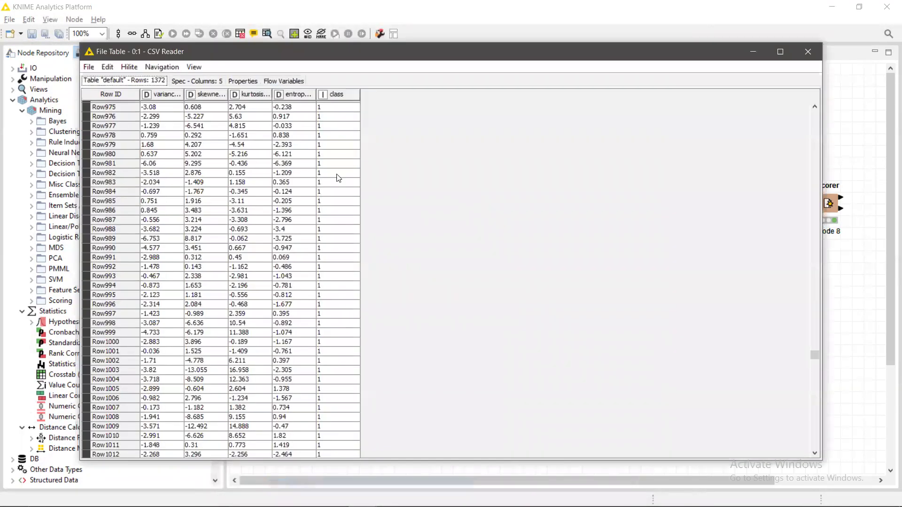
drag(519, 56, 527, 25)
double_click(527, 24)
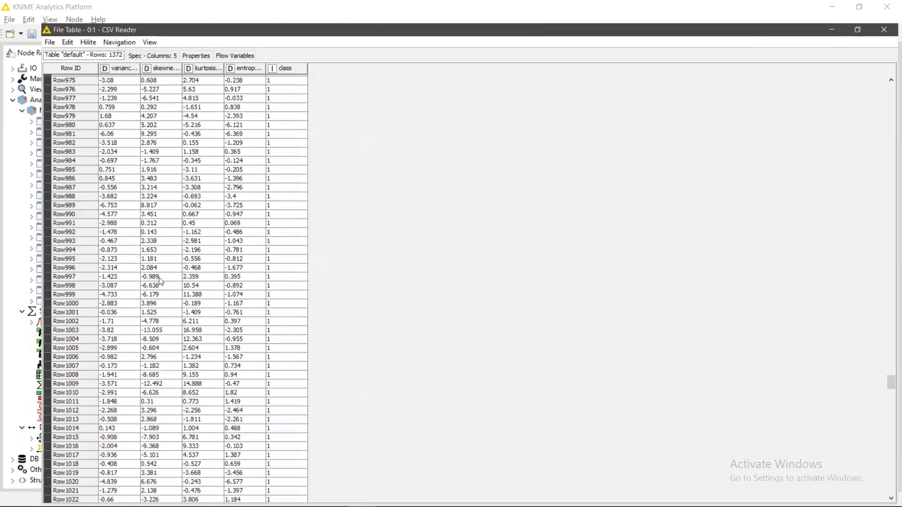
scroll(776, 376, down, 20)
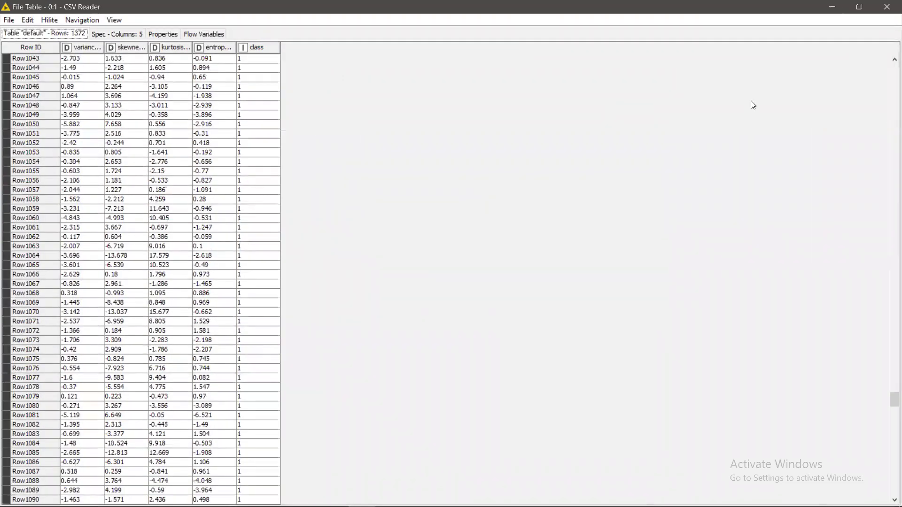
click(888, 6)
Move the Color Manager node closer to the CSV Reader and review its colour settings for the class column.
drag(450, 191, 398, 199)
right_click(397, 193)
click(409, 200)
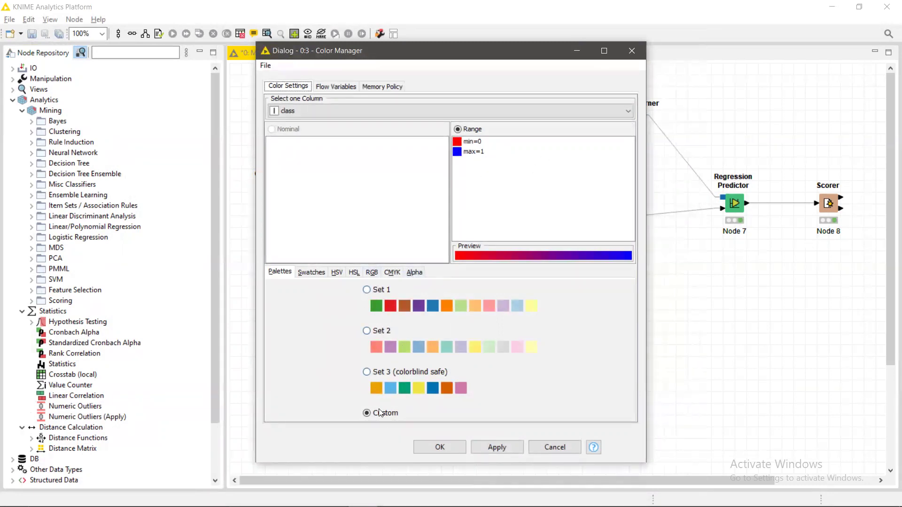
click(392, 306)
click(500, 445)
click(542, 445)
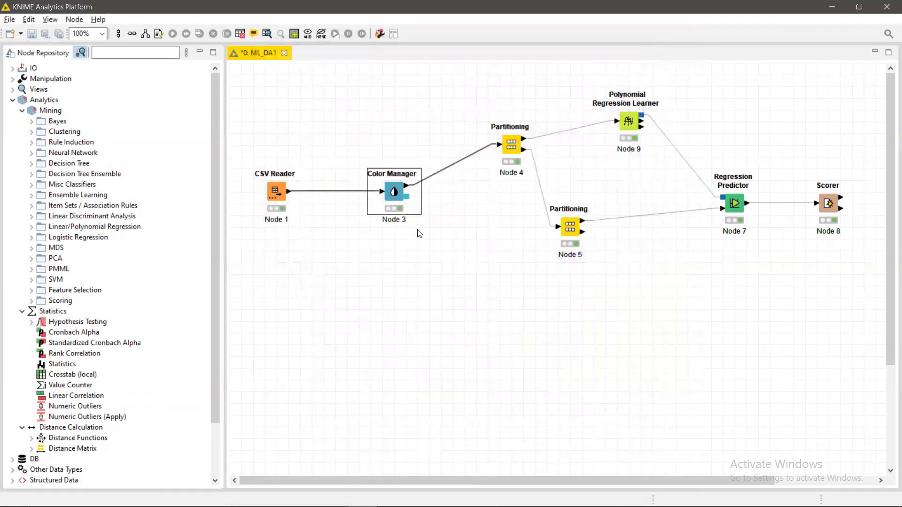
View the Color Manager's Color Settings output and check the row colours for both classes in its Table with Colors.
right_click(399, 198)
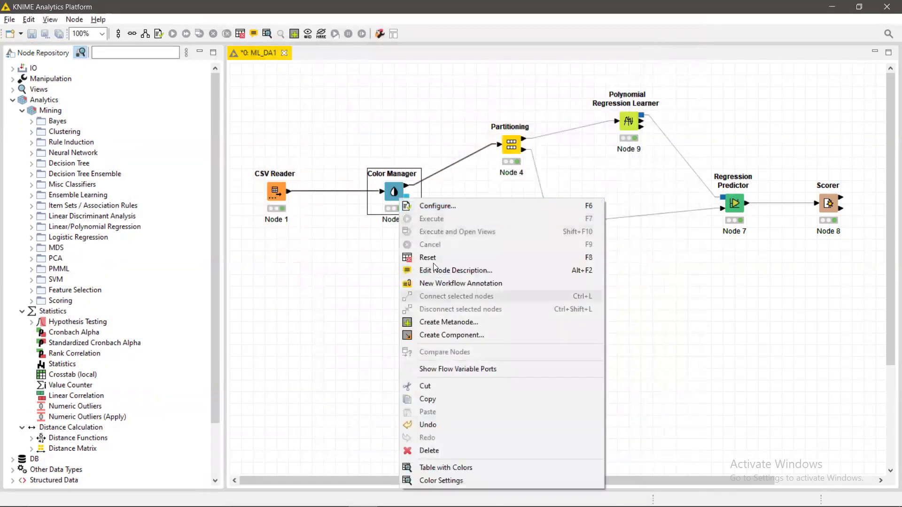
click(433, 481)
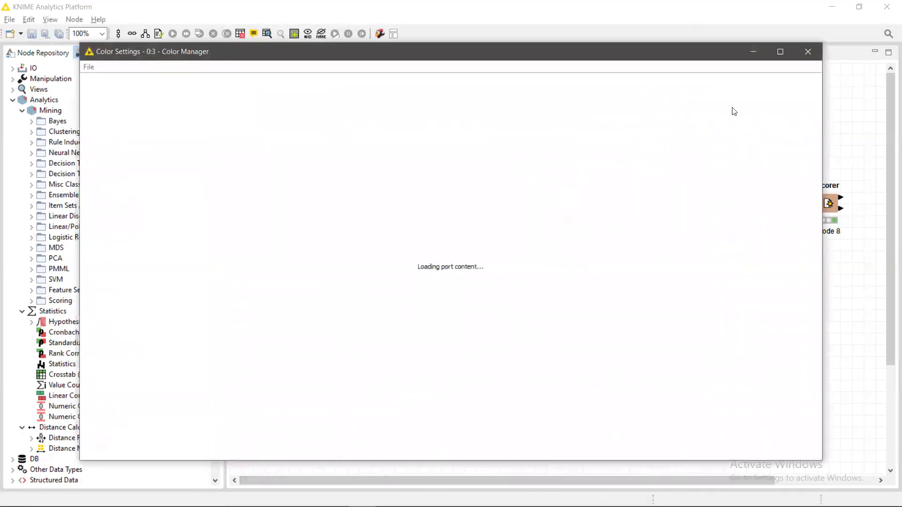
click(805, 58)
right_click(399, 202)
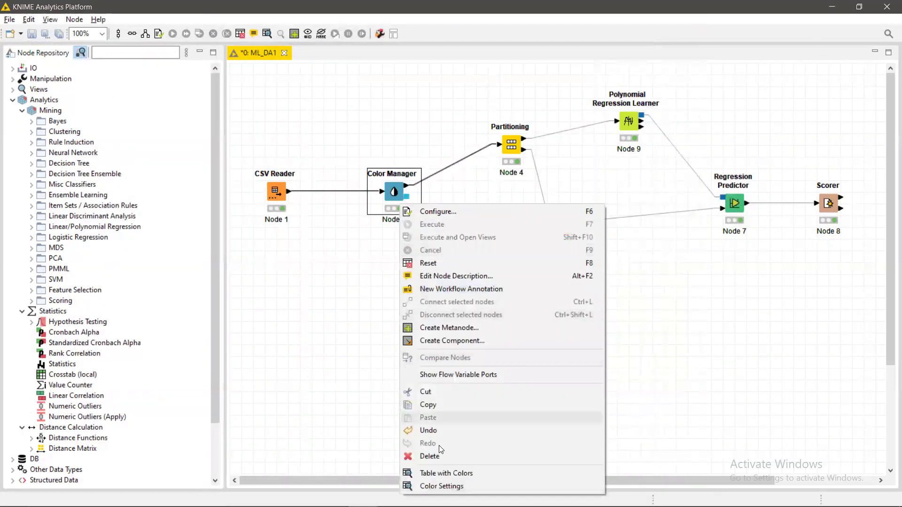
click(435, 473)
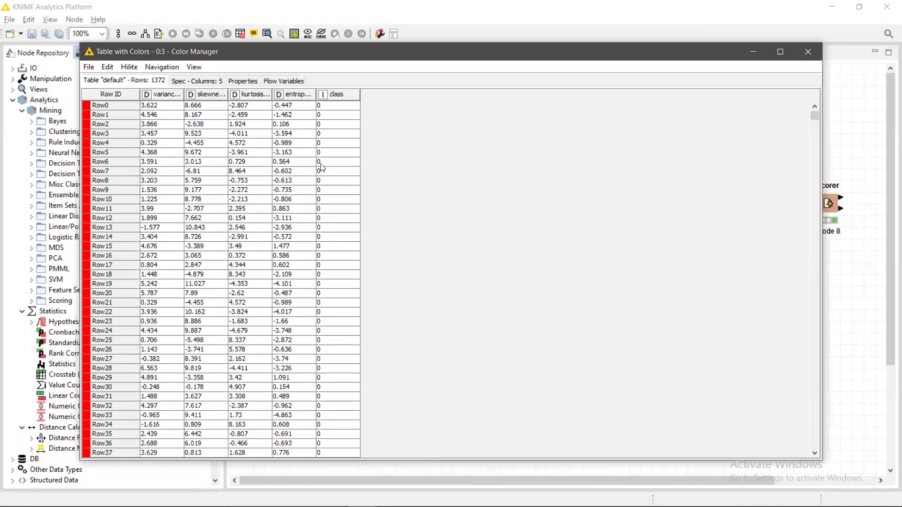
drag(816, 120, 832, 342)
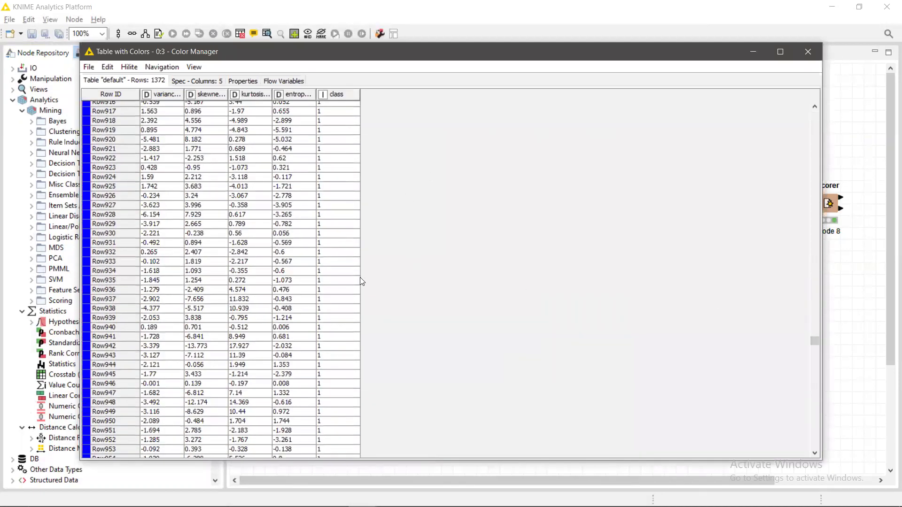
click(809, 52)
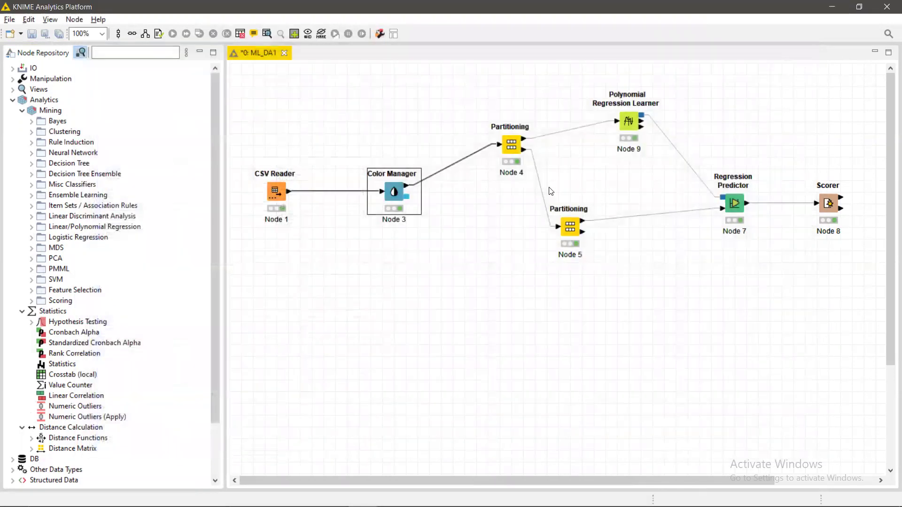
Review the upper Partitioning node's first-partition size and sampling settings, leaving its configuration without changes.
right_click(516, 150)
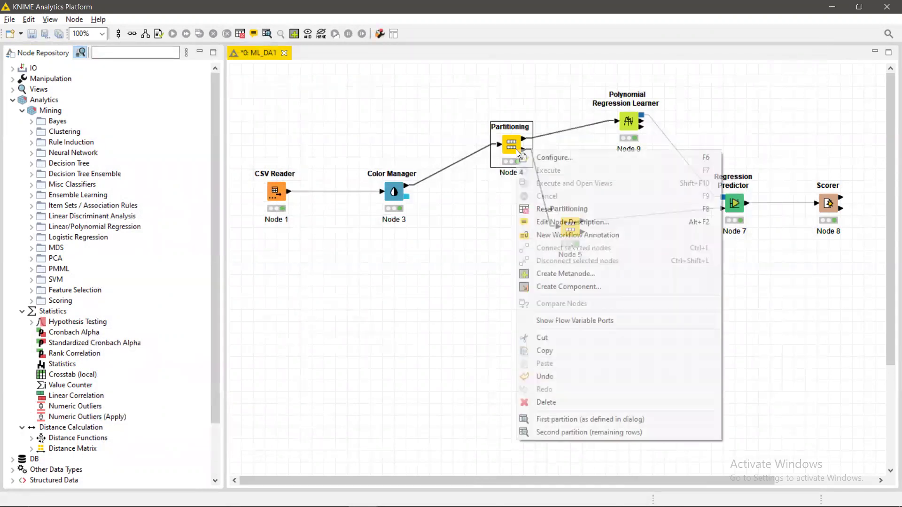
click(529, 157)
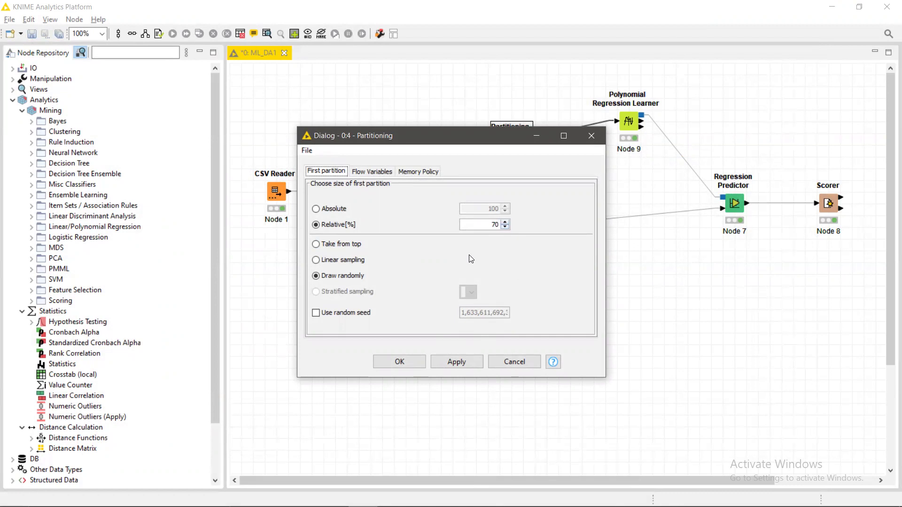
click(482, 225)
click(523, 361)
Inspect the rows of the upper Partitioning node's First partition table for both classes and close it.
right_click(511, 162)
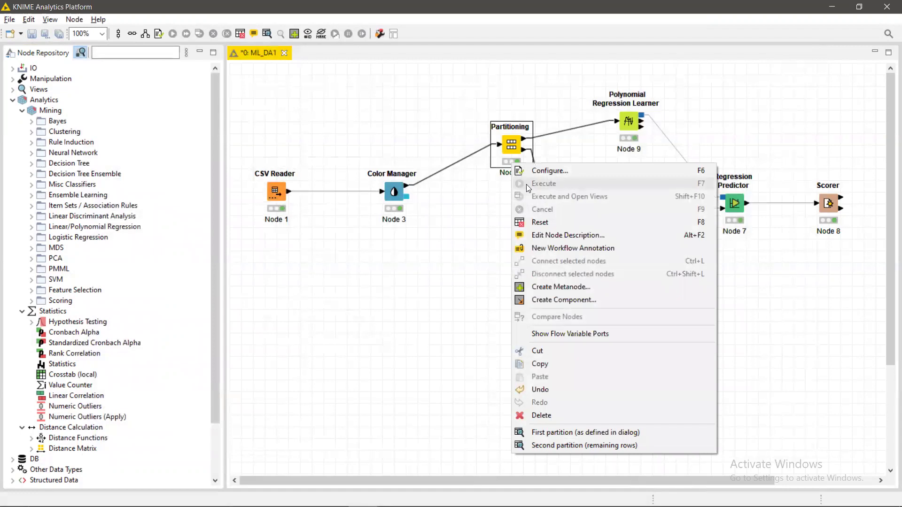
click(551, 432)
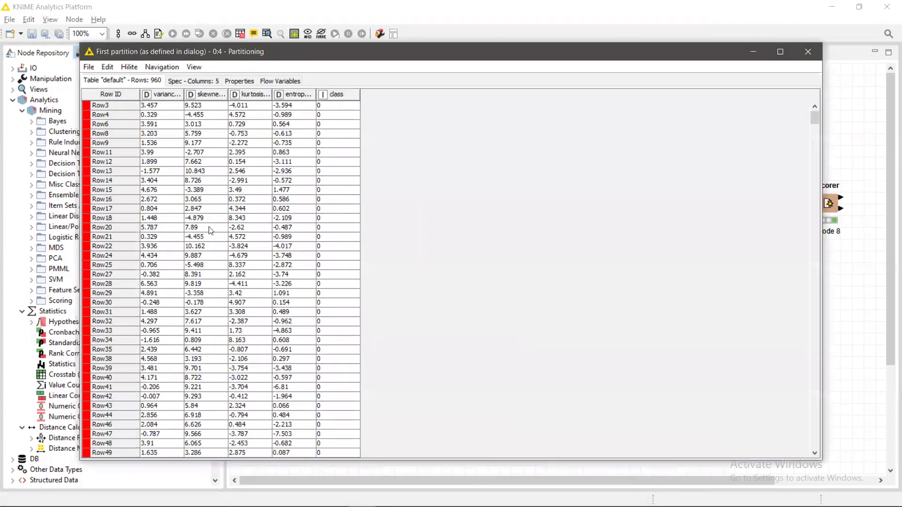
scroll(349, 213, down, 7)
scroll(244, 201, up, 7)
drag(811, 118, 834, 415)
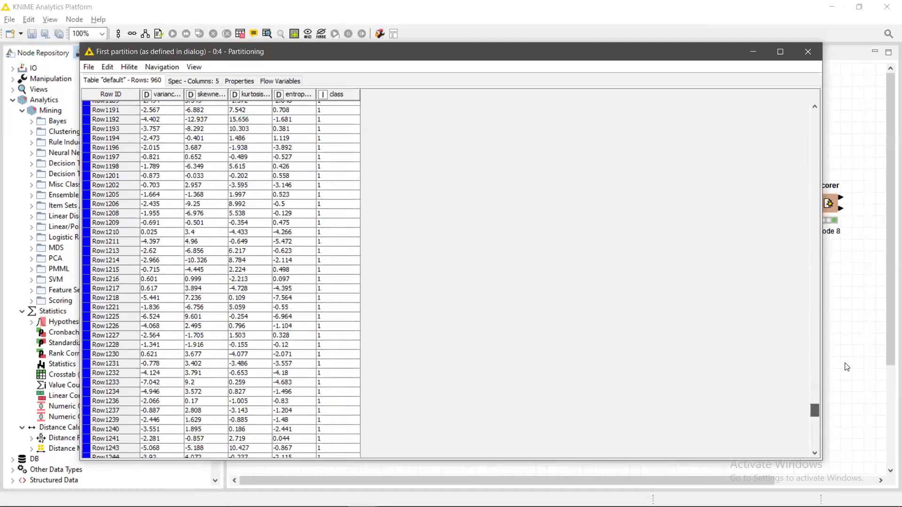
click(808, 51)
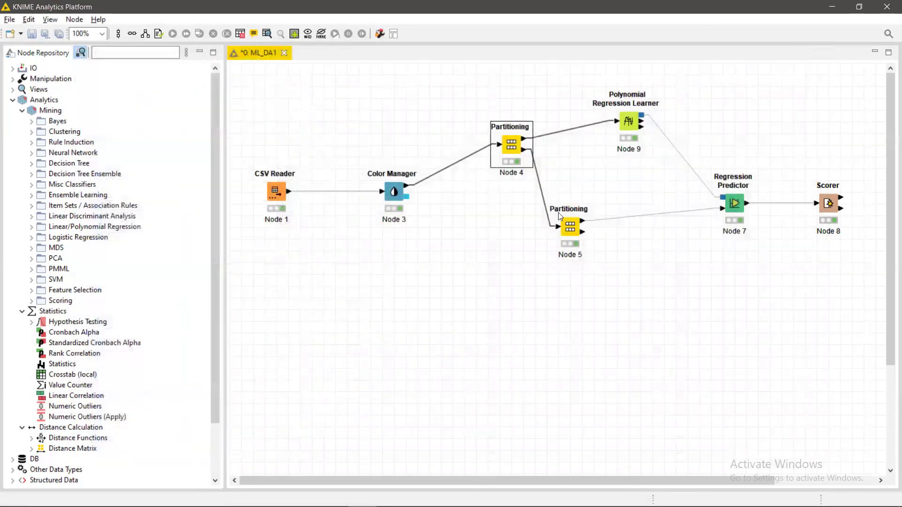
Inspect the upper Partitioning node's Second partition table of remaining rows and close it.
right_click(514, 144)
click(540, 425)
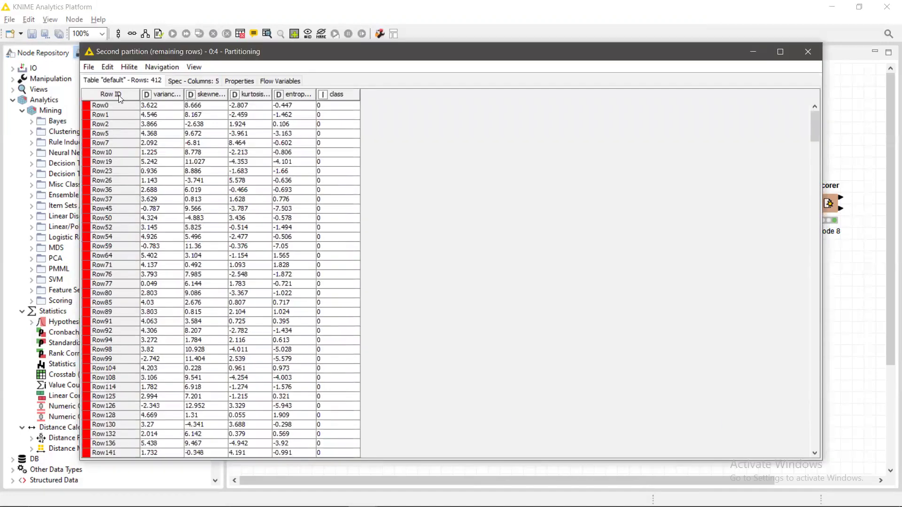
drag(818, 124, 818, 393)
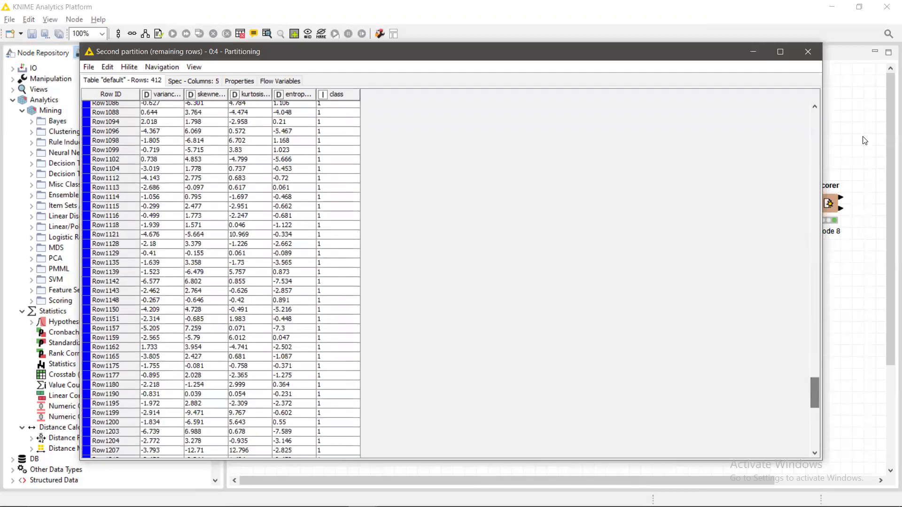
click(808, 52)
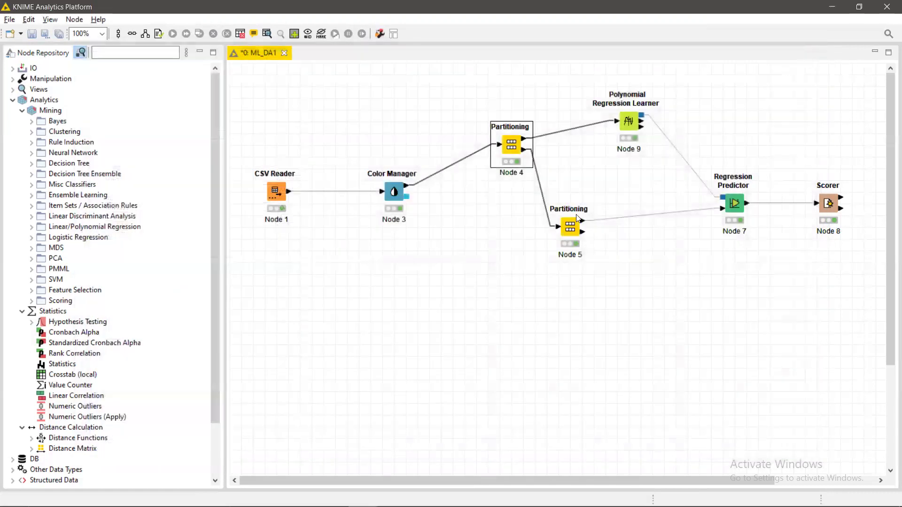
Review the partition size and sampling settings of the lower Partitioning node, Node 5, and close its configuration.
right_click(571, 230)
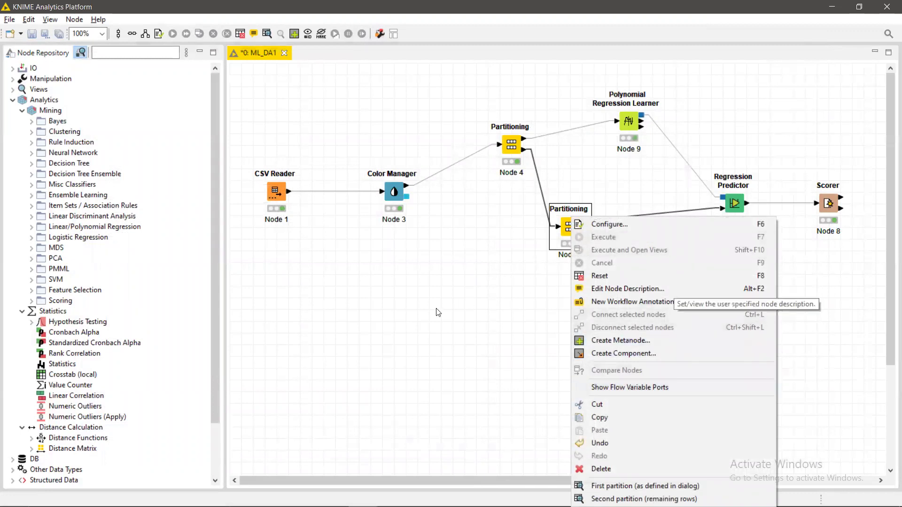
click(622, 224)
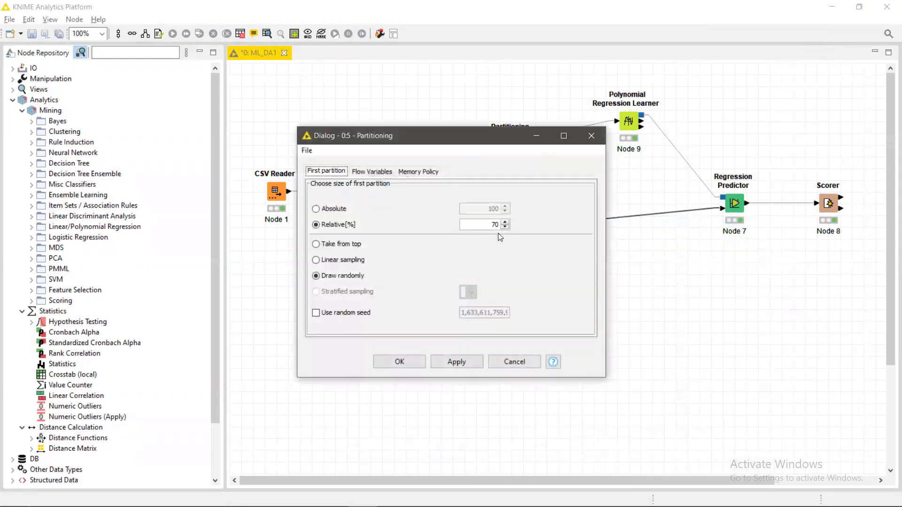
click(460, 358)
click(508, 356)
Inspect the First partition and Second partition output tables of the lower Partitioning node, closing each one.
right_click(569, 209)
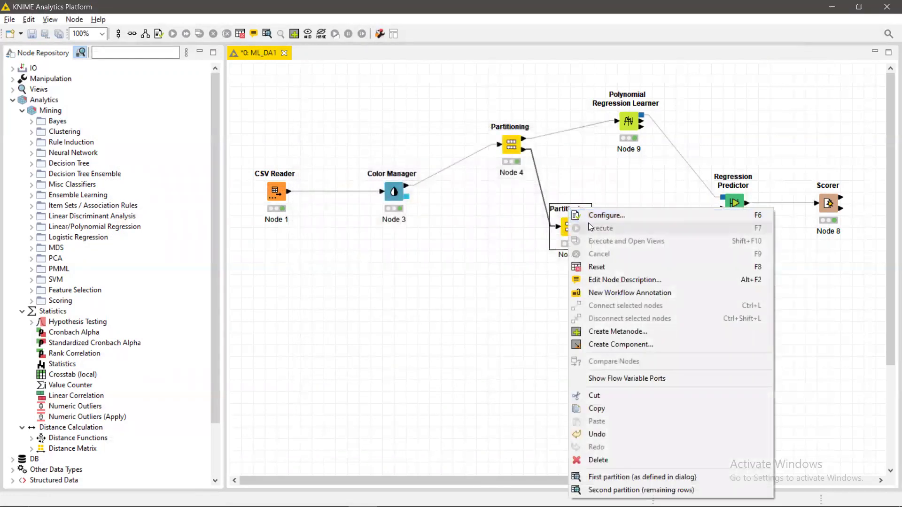
click(643, 477)
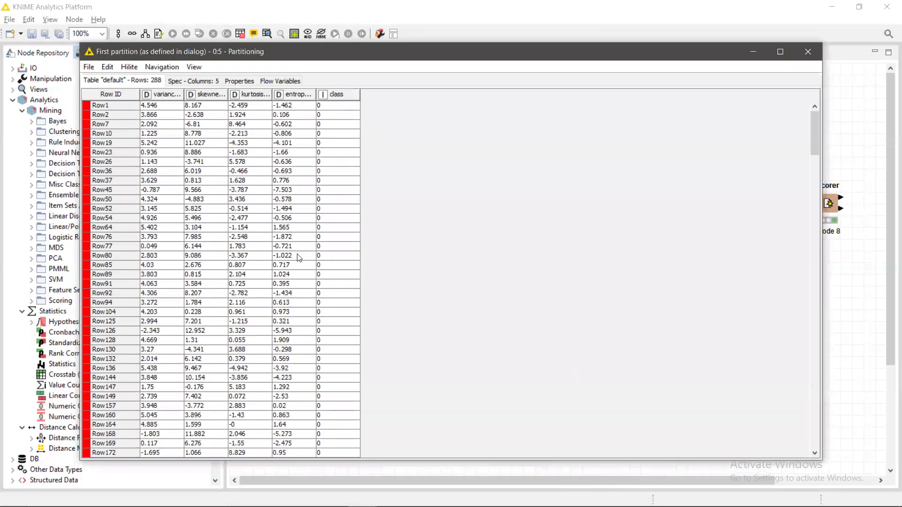
drag(816, 140, 872, 364)
click(807, 52)
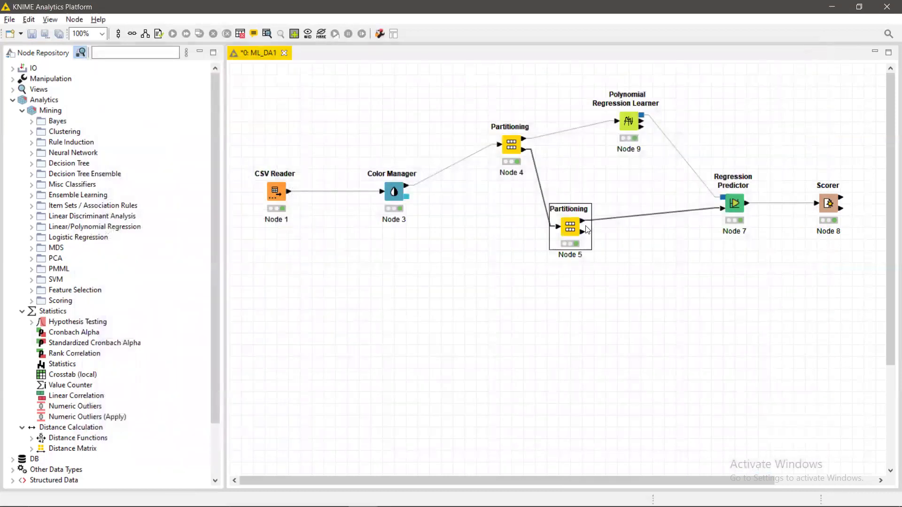
right_click(567, 219)
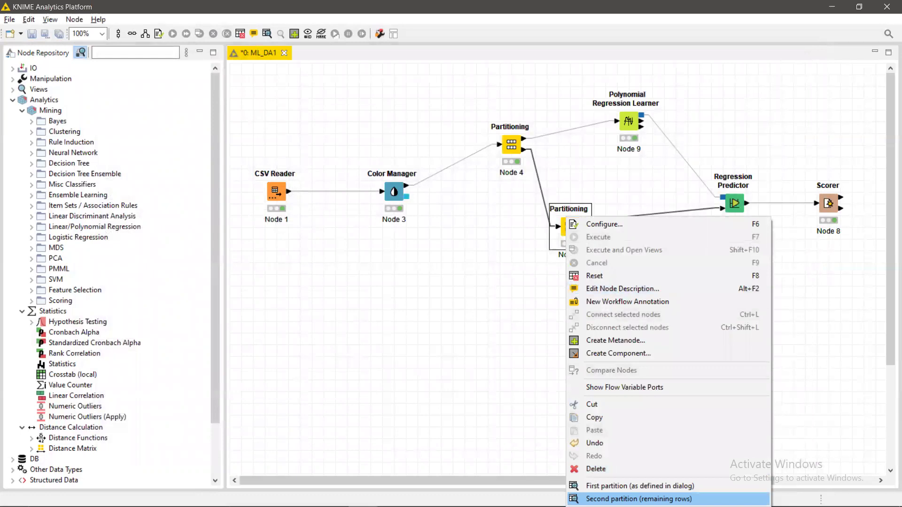
click(611, 499)
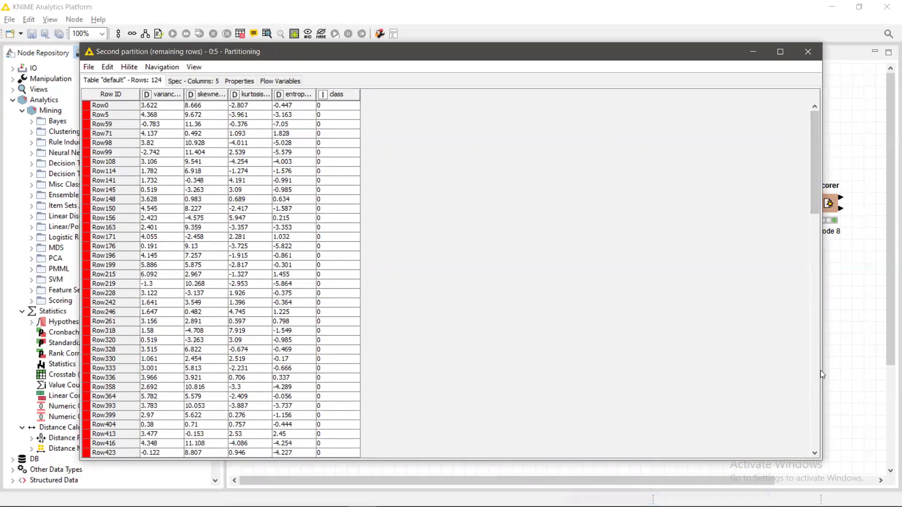
drag(816, 169, 819, 348)
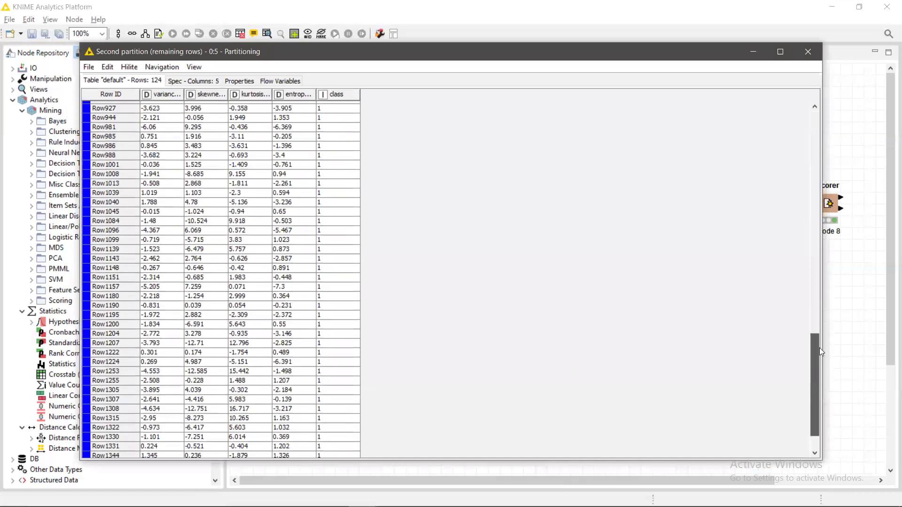
click(809, 52)
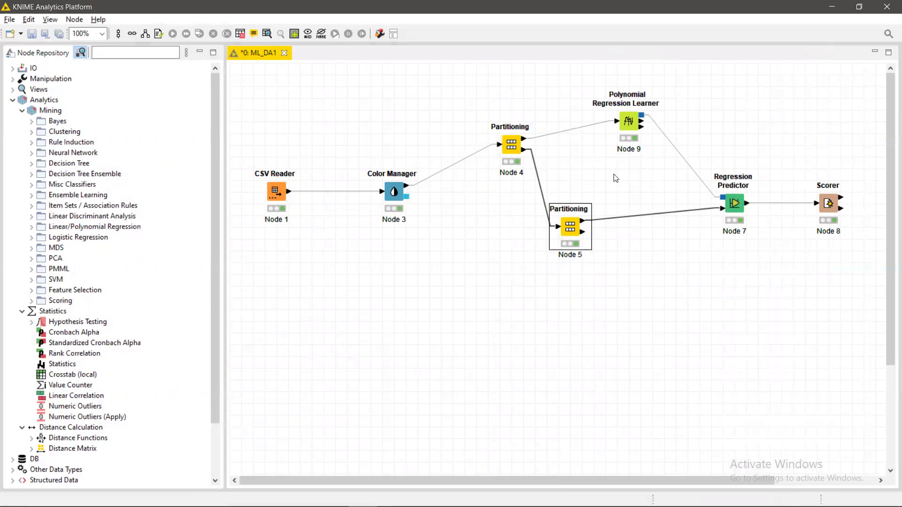
Review the Polynomial Regression Learner's target column, polynomial degree and included columns, leaving the settings without changes.
right_click(627, 125)
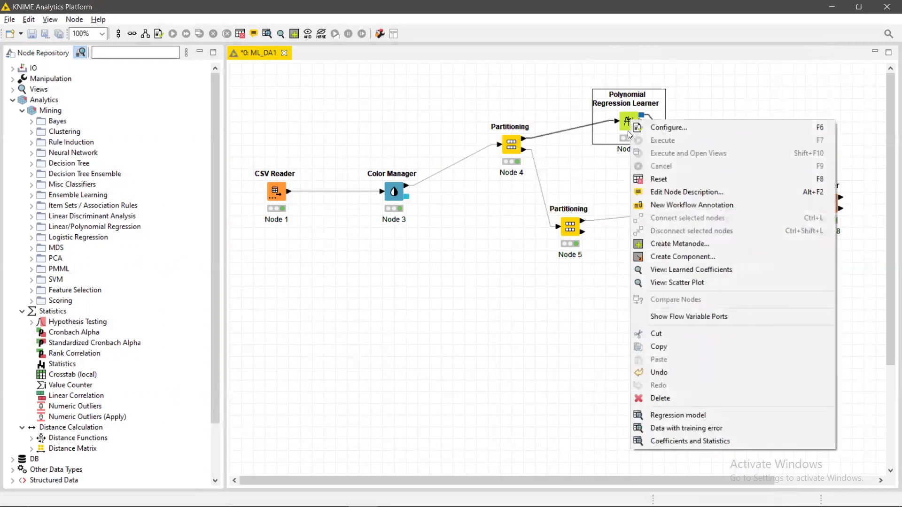
click(650, 127)
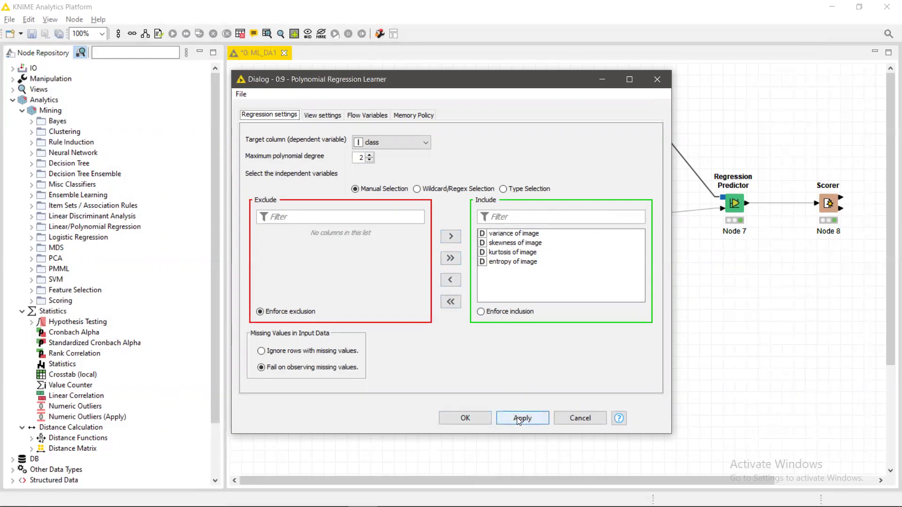
click(579, 418)
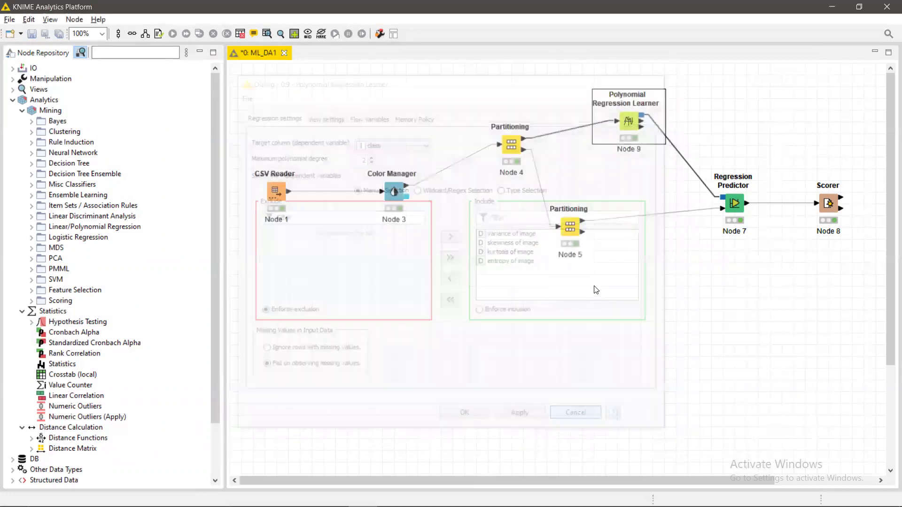
Examine the learner's Regression model output, covering its PMML structure, column specification and flow variables, and close it.
right_click(620, 116)
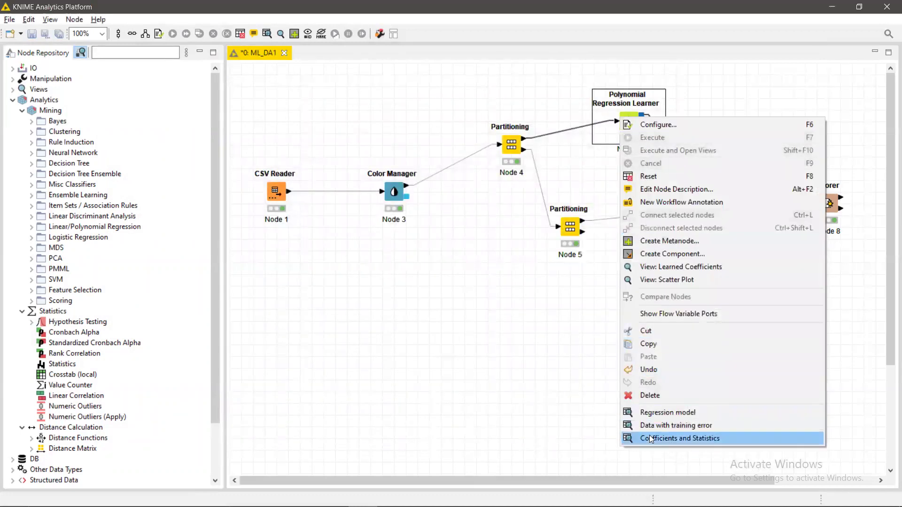
click(652, 412)
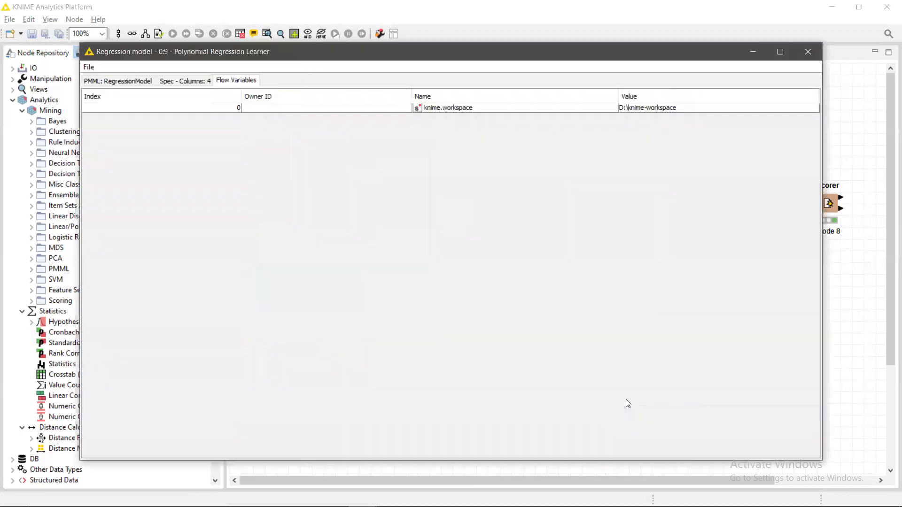
click(118, 82)
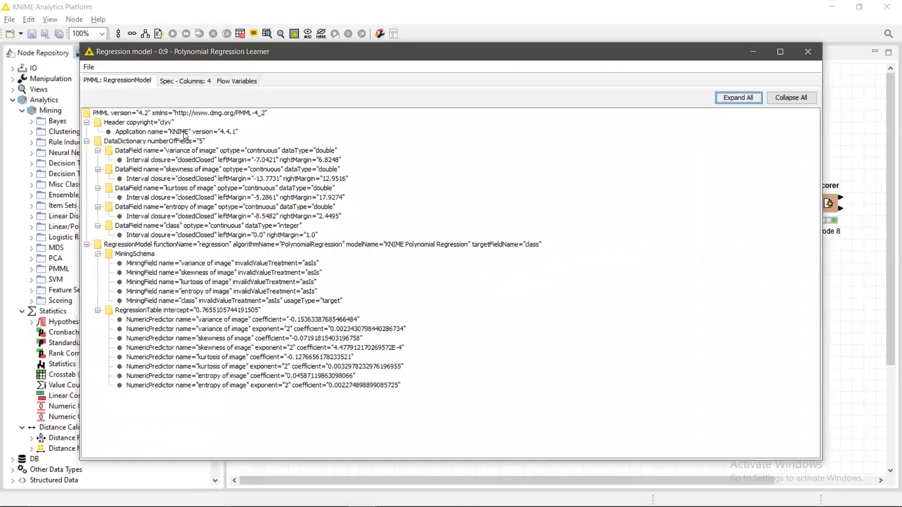
click(172, 80)
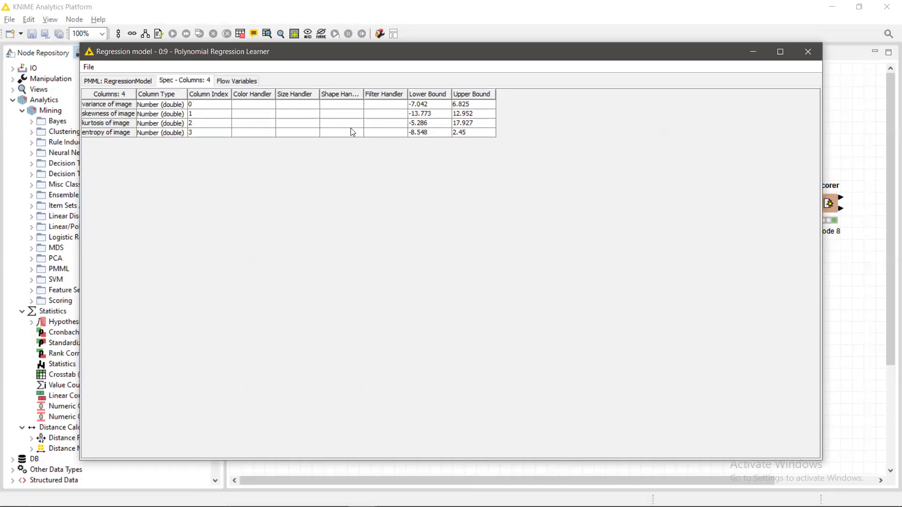
click(232, 83)
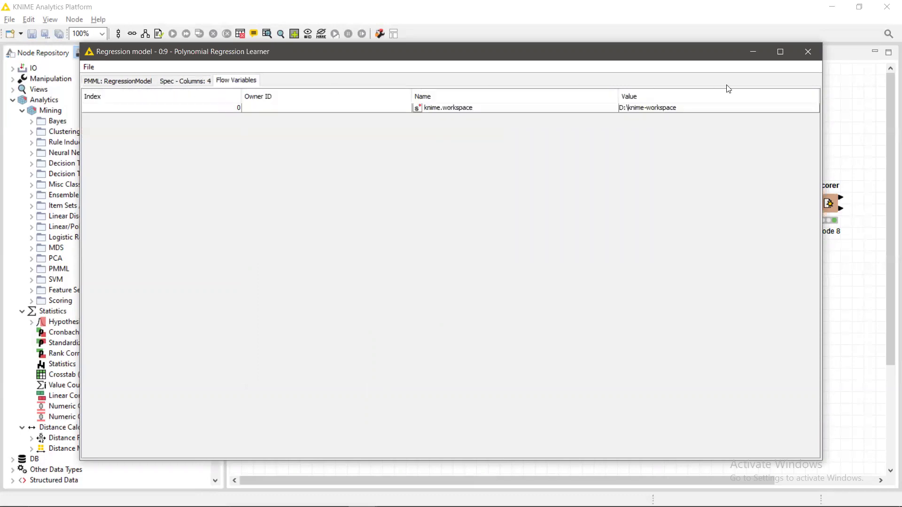
click(815, 52)
View the learner's Data with training error table and highlight the class values from Row6 to Row35.
right_click(627, 120)
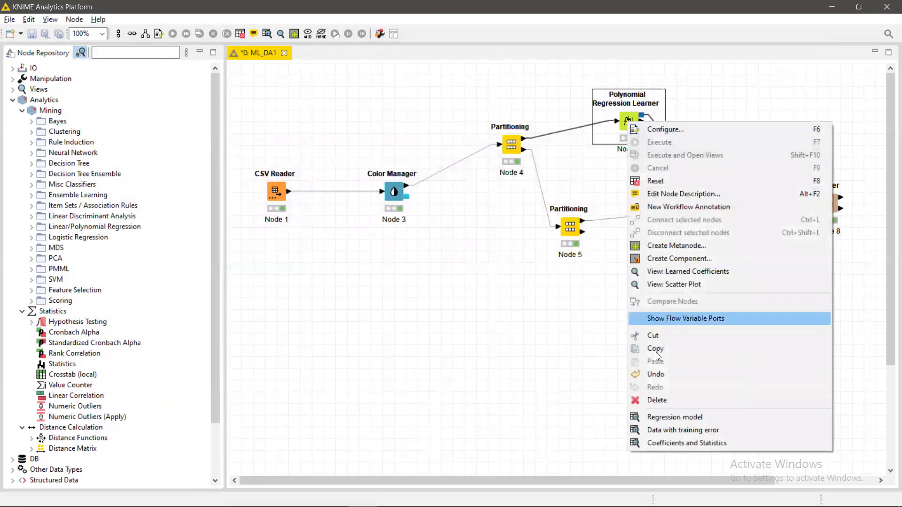
click(661, 431)
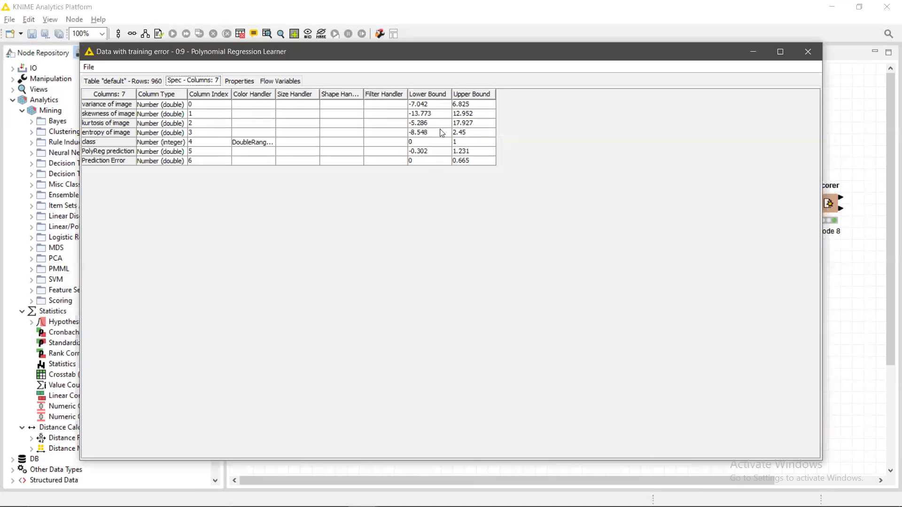
click(135, 79)
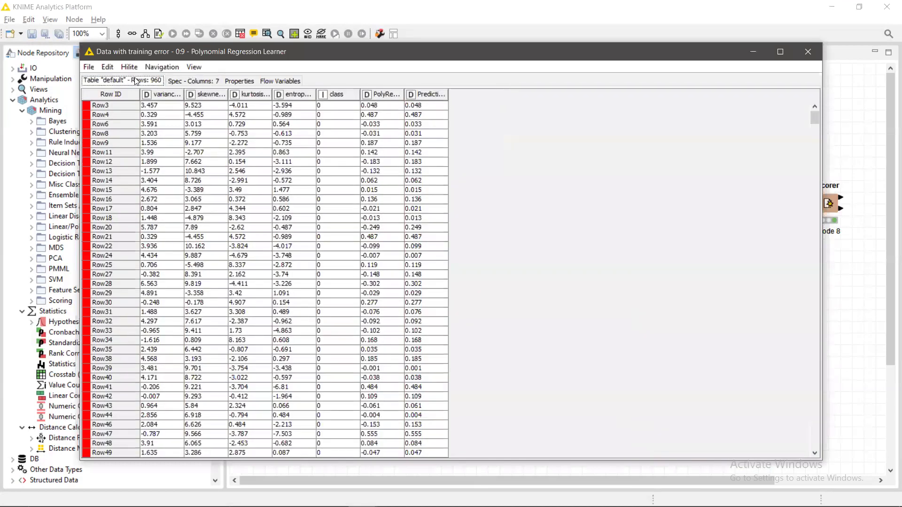
mouse_move(339, 124)
mouse_down()
mouse_move(338, 220)
mouse_move(339, 190)
mouse_up()
drag(340, 124, 339, 199)
drag(341, 169, 332, 350)
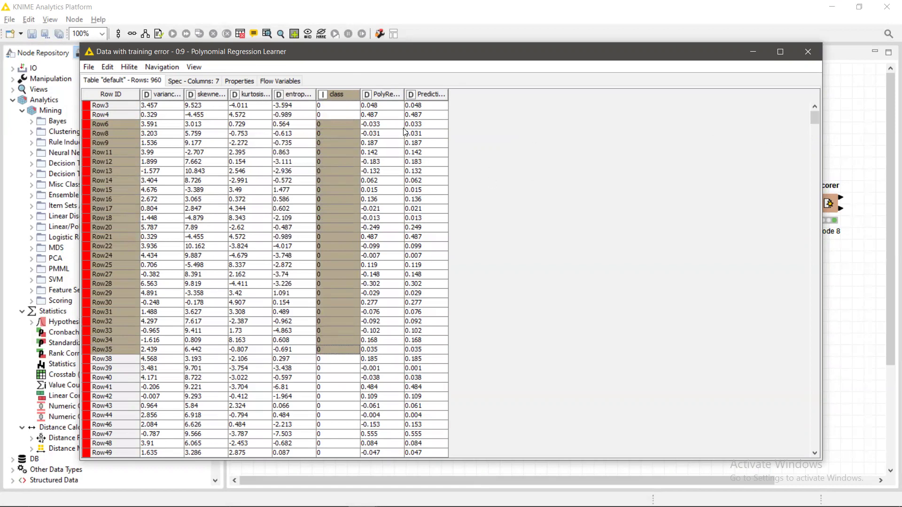
Examine the PolyReg prediction and Prediction Error values against the class column across the rows of the training error table.
right_click(367, 93)
click(606, 128)
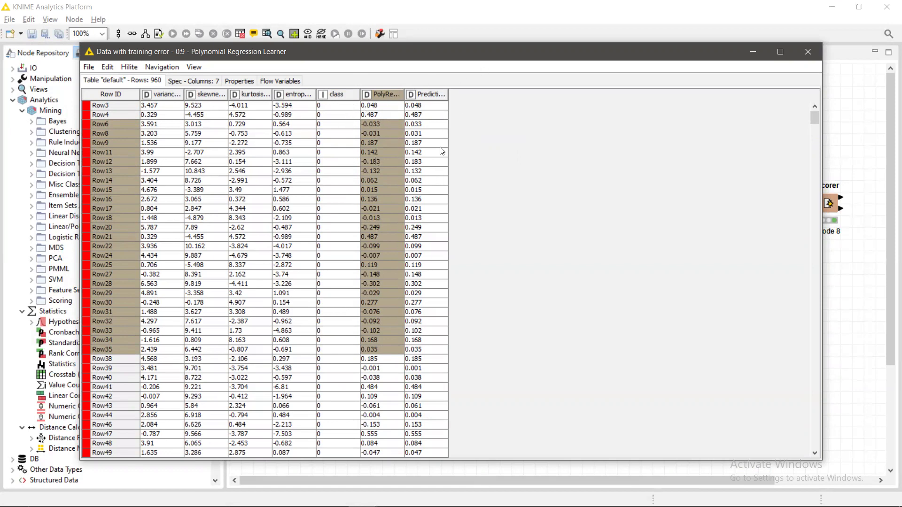
scroll(399, 261, down, 6)
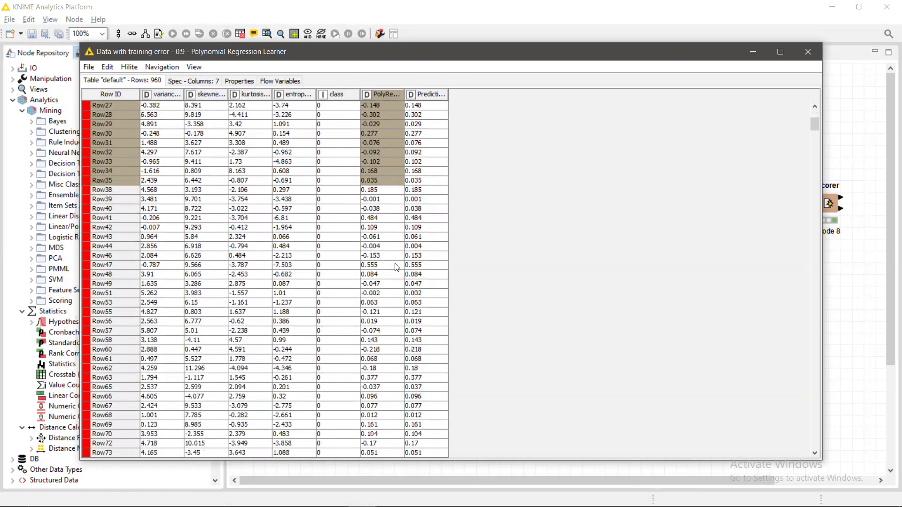
scroll(397, 267, down, 11)
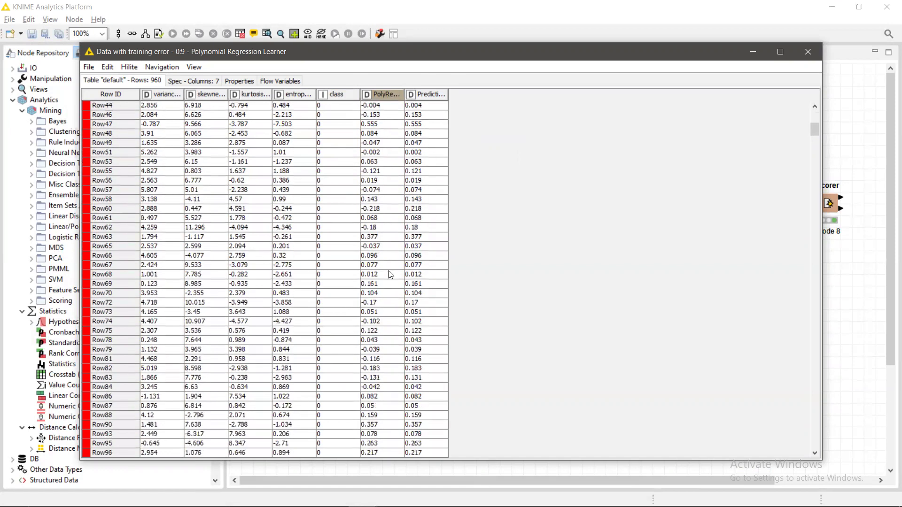
scroll(390, 274, up, 15)
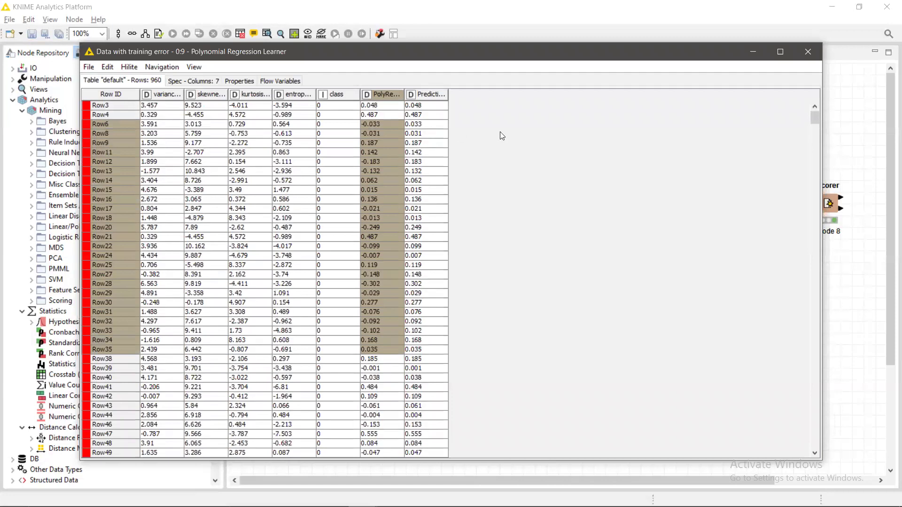
right_click(398, 94)
click(301, 366)
click(301, 366)
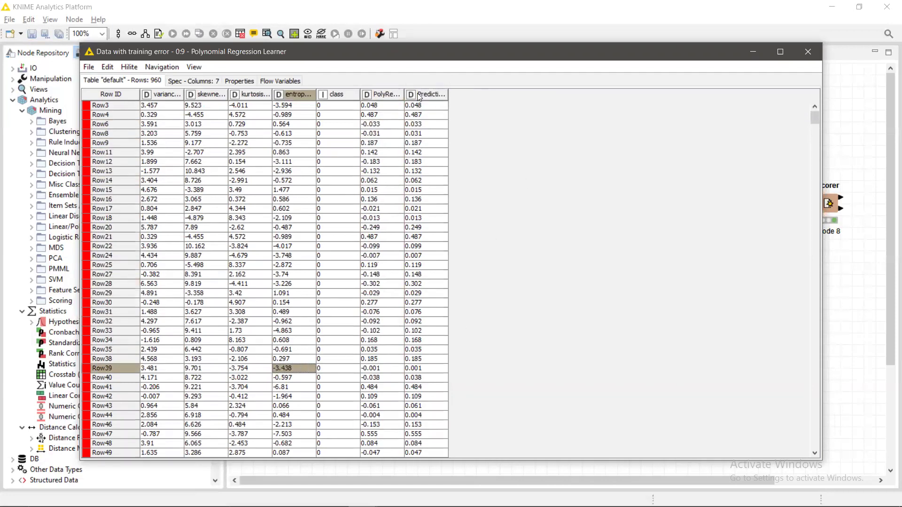
Review the training error table's column specification, properties and flow variables, and close the output.
click(182, 82)
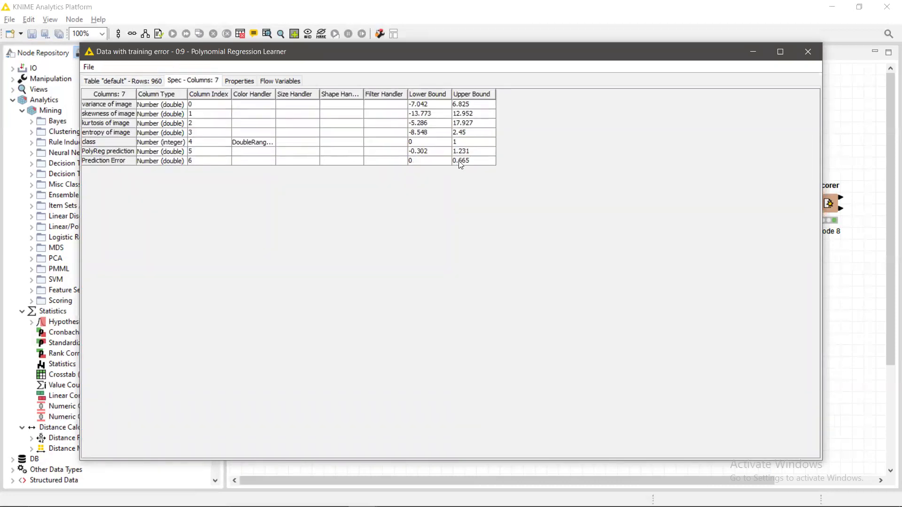
click(257, 82)
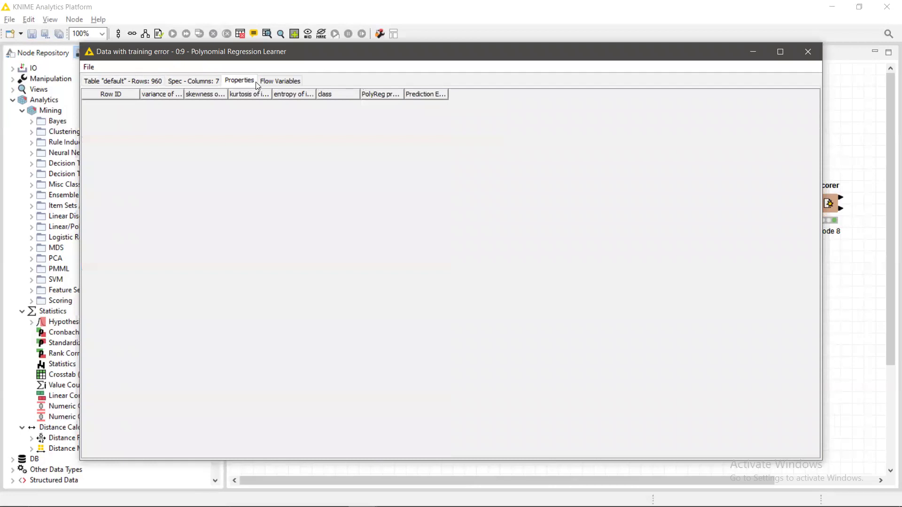
click(269, 81)
click(811, 46)
Inspect the Polynomial Regression Learner's Coefficients and Statistics output, including its column specification and properties, and close it.
right_click(617, 113)
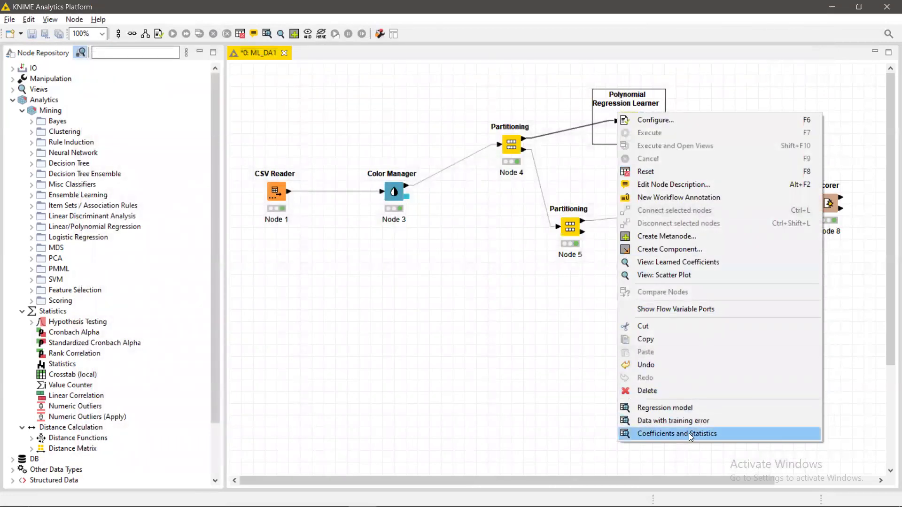
click(688, 433)
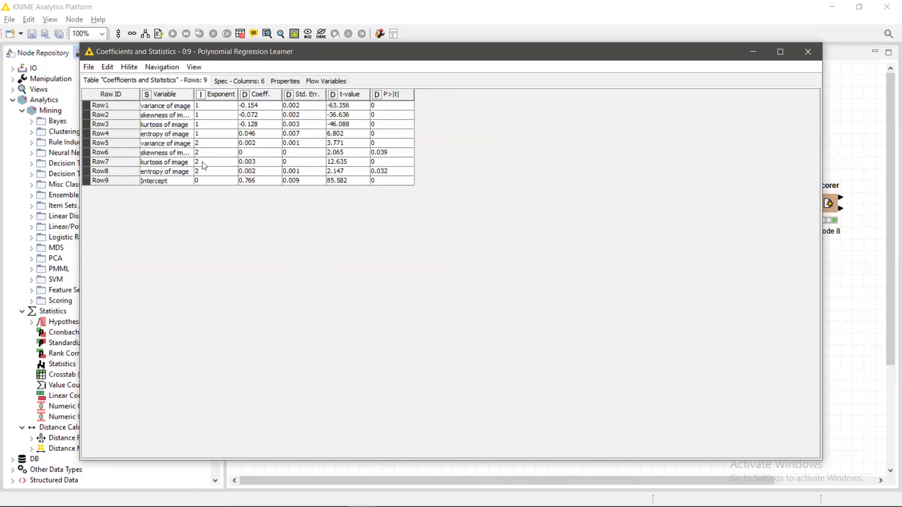
click(216, 80)
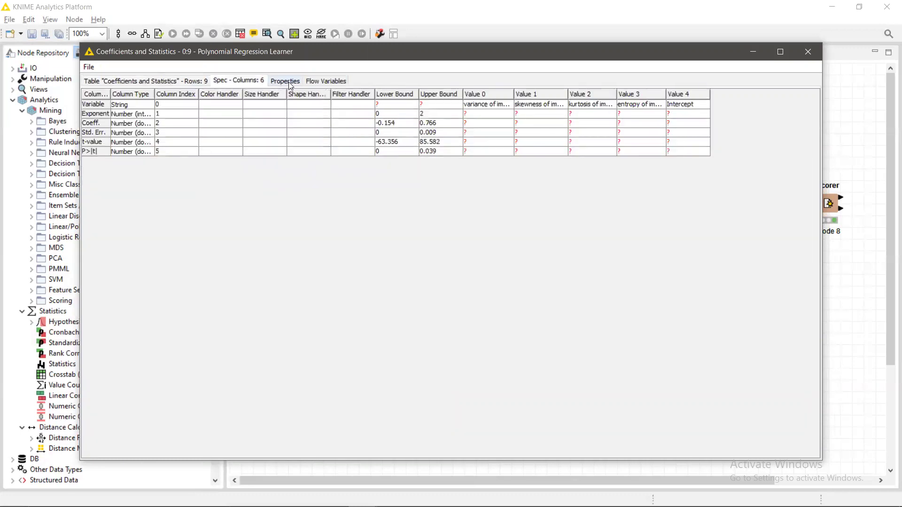
click(295, 82)
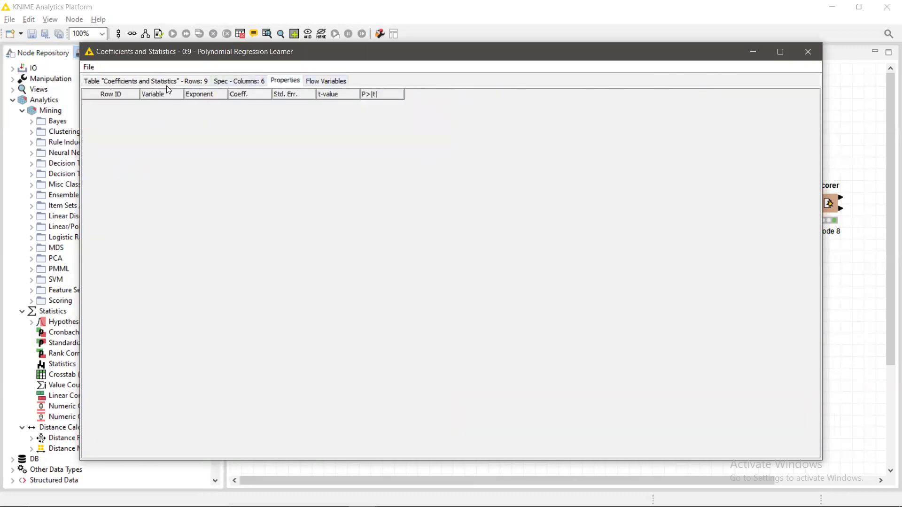
click(808, 52)
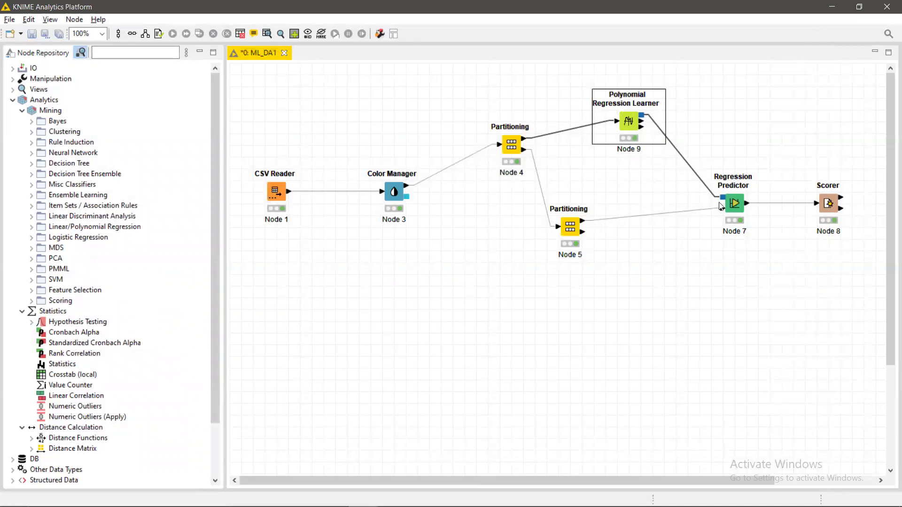
Review the Regression Predictor's prediction column setting, leaving the configuration without changes.
right_click(731, 207)
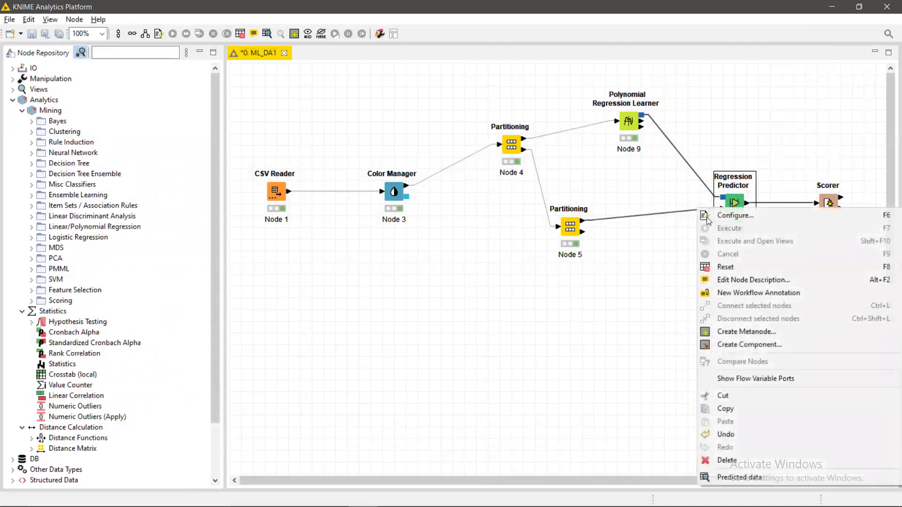
click(709, 217)
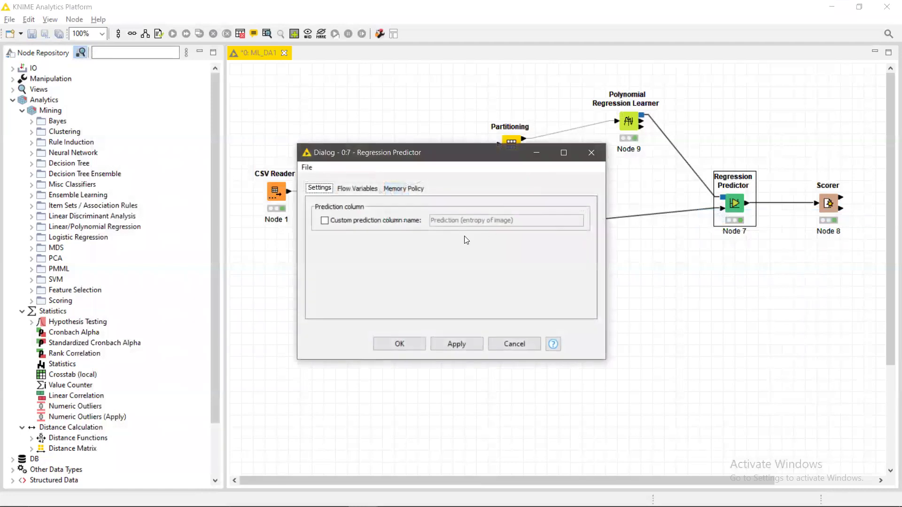
click(502, 343)
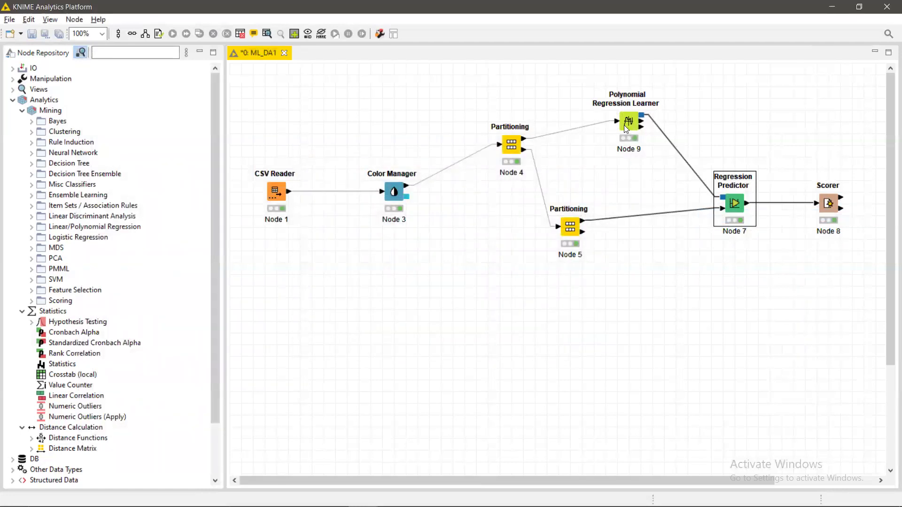
Compare the predicted values with the class column in the Regression Predictor's Predicted data table, and close it.
right_click(734, 203)
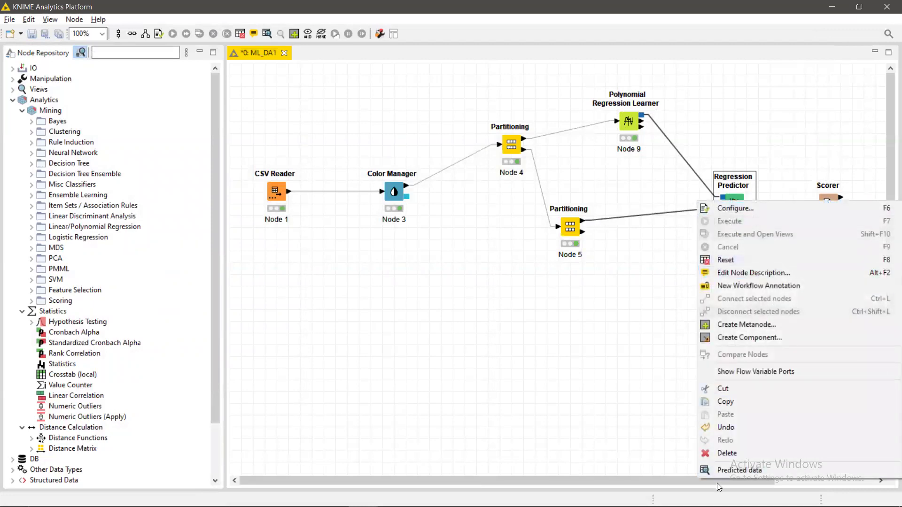
click(728, 471)
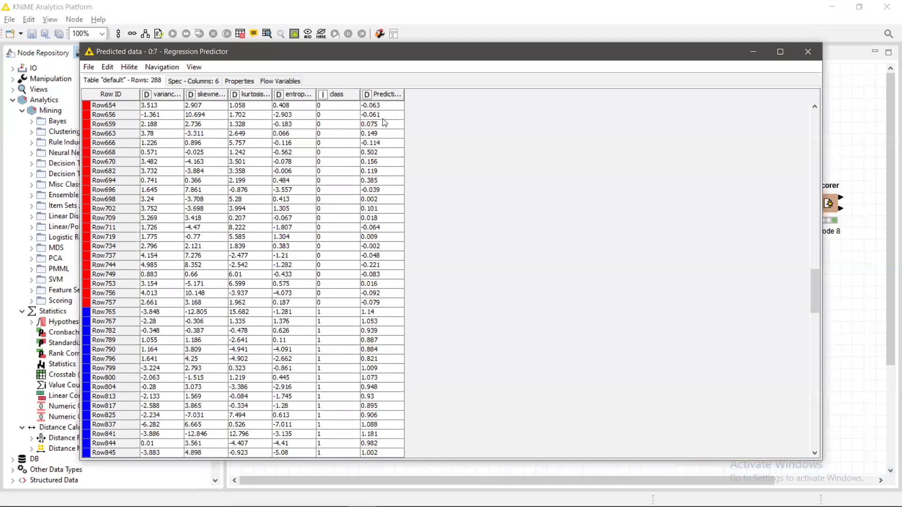
scroll(385, 198, up, 4)
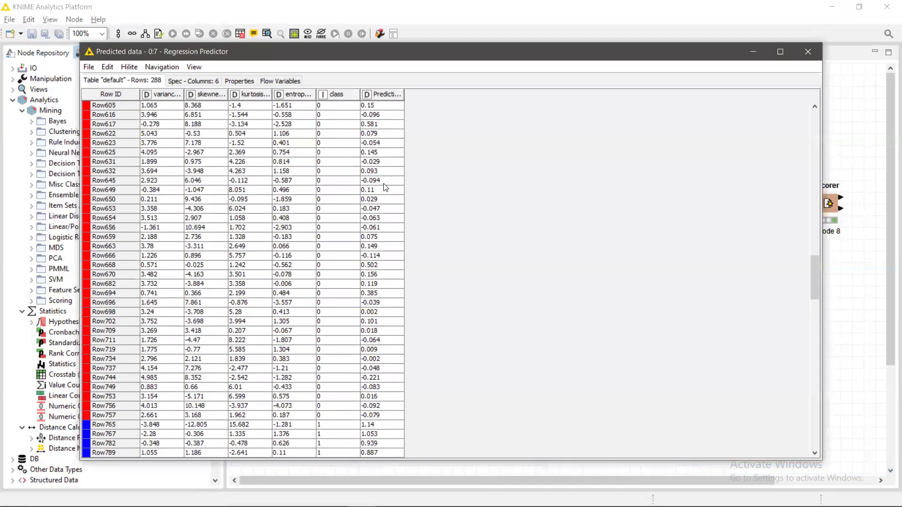
scroll(385, 188, down, 8)
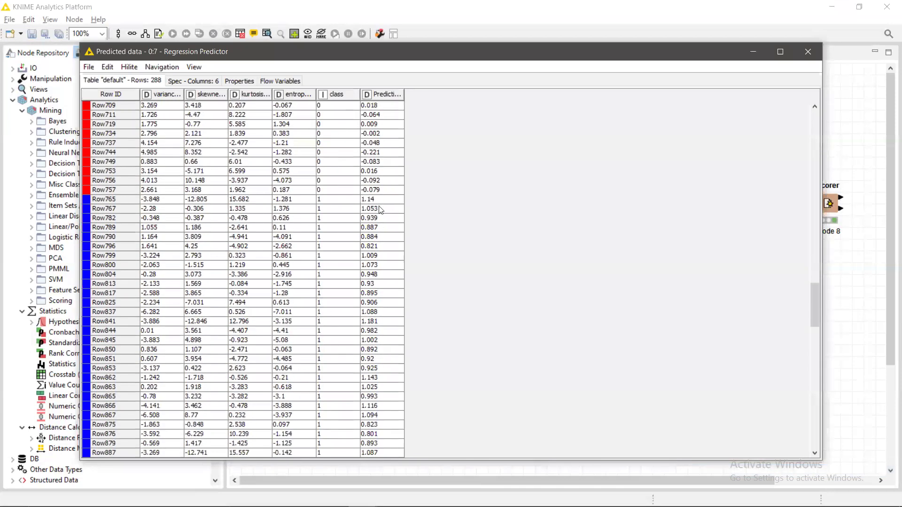
scroll(362, 280, down, 5)
scroll(362, 280, down, 20)
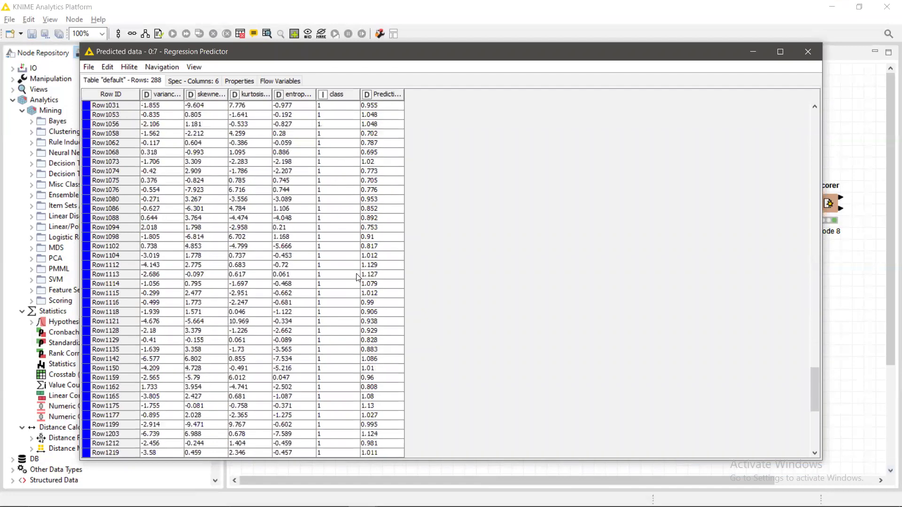
click(808, 52)
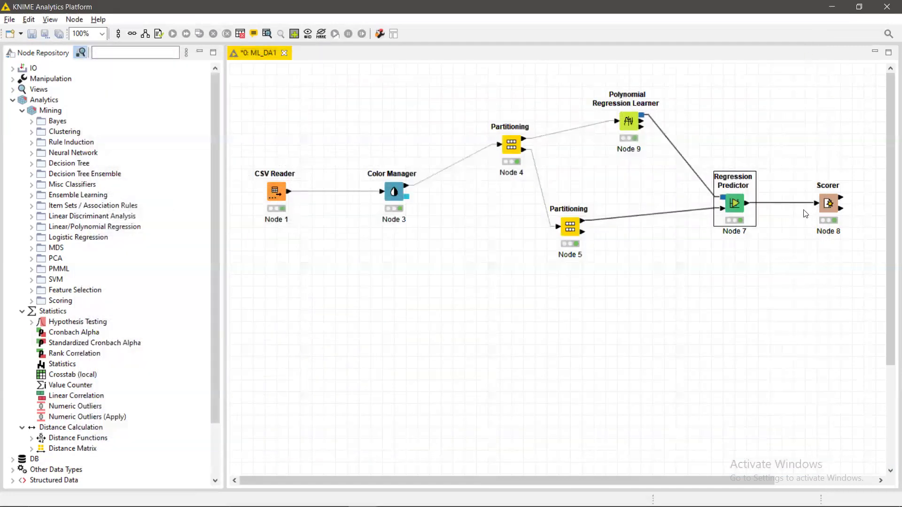
Inspect the Scorer's Confusion matrix output with its column specification, flow variables and properties, and close it.
right_click(822, 206)
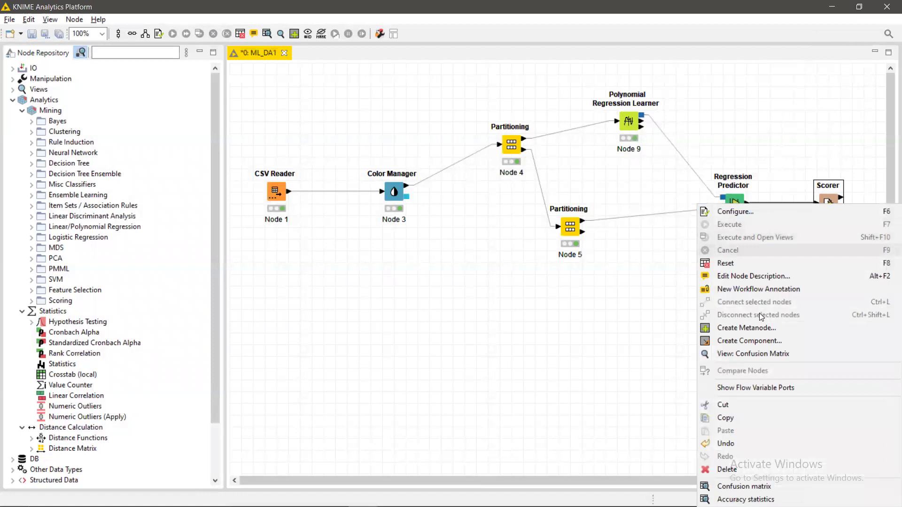
click(744, 485)
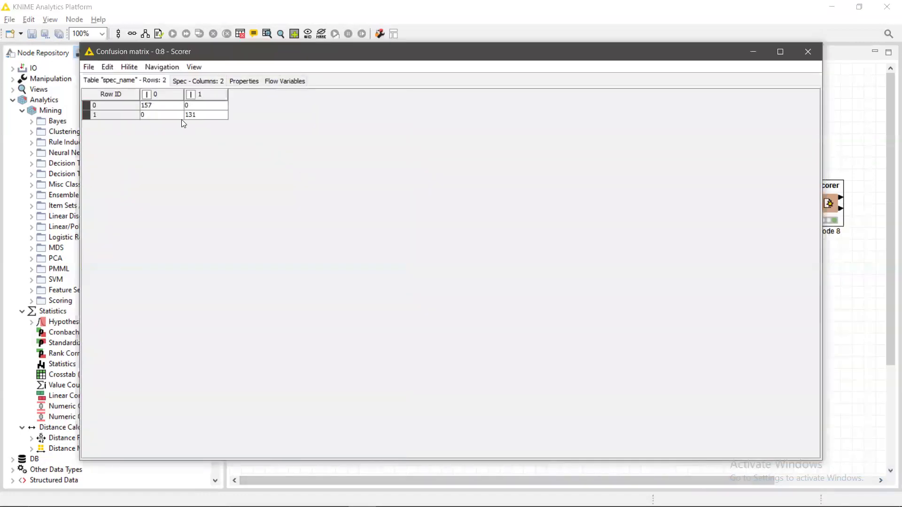
click(204, 81)
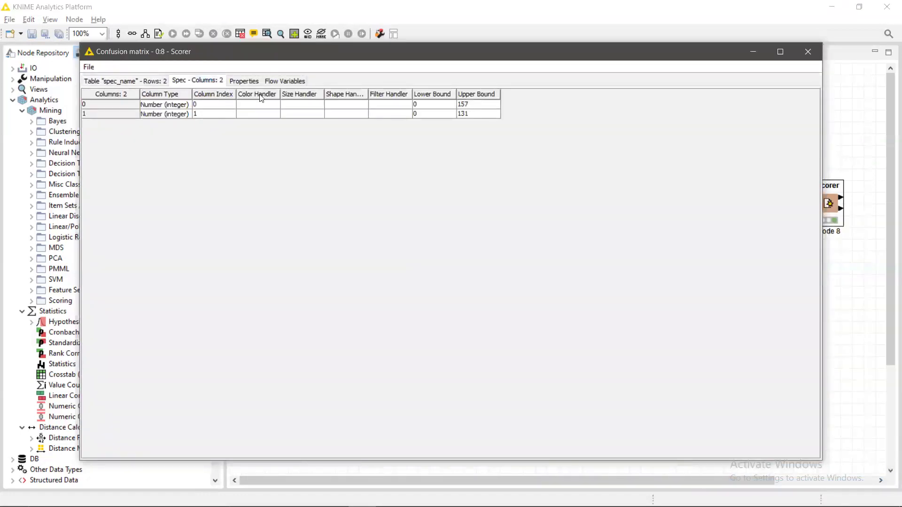
click(290, 81)
click(245, 81)
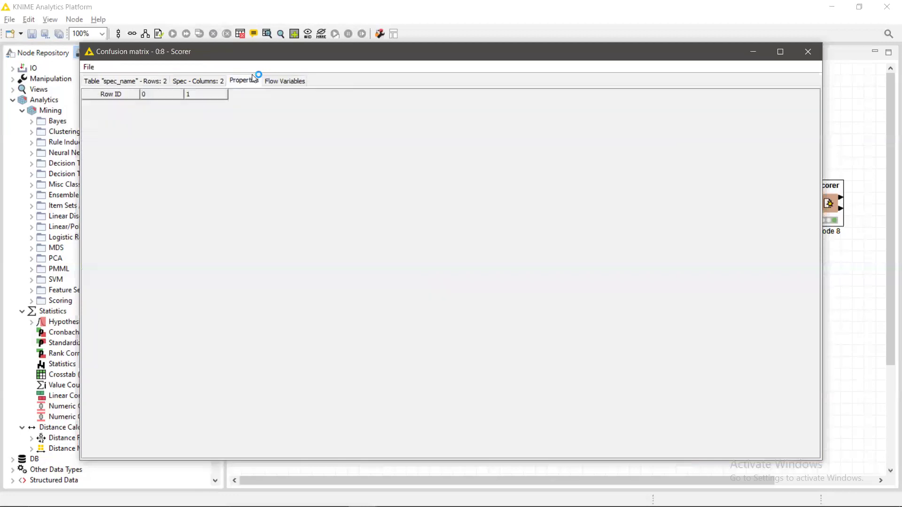
click(806, 51)
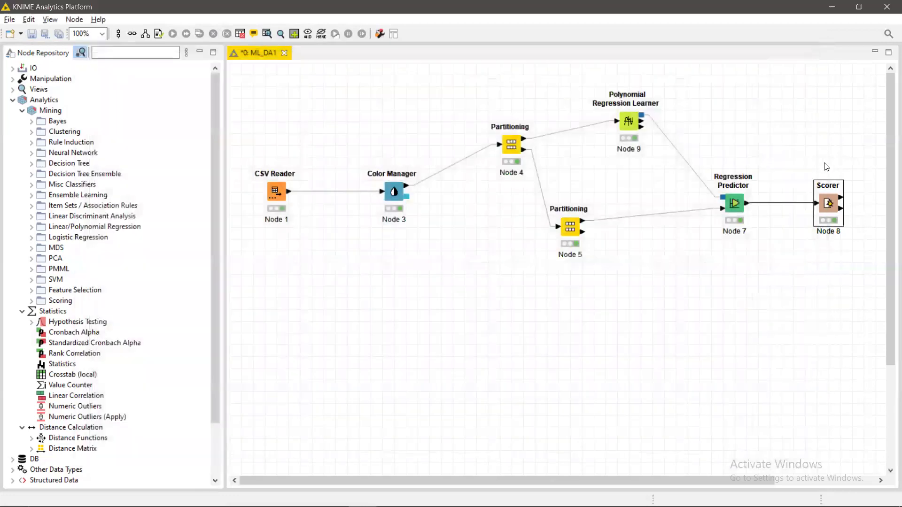
Check the Scorer's Accuracy statistics table for both classes and overall, and close it.
right_click(830, 202)
click(746, 498)
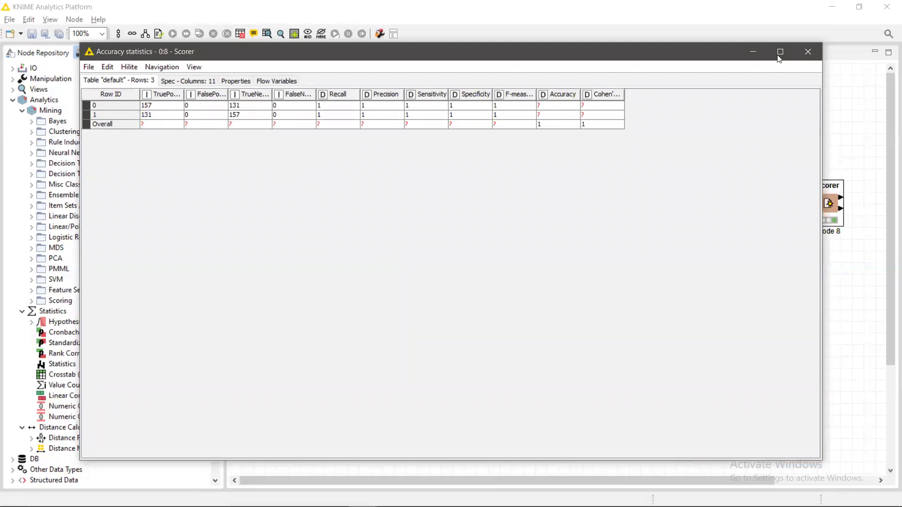
click(807, 52)
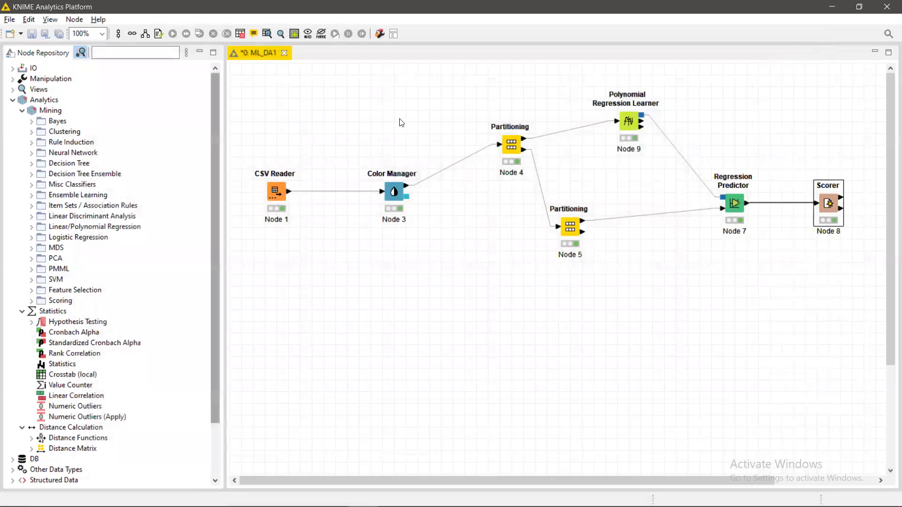